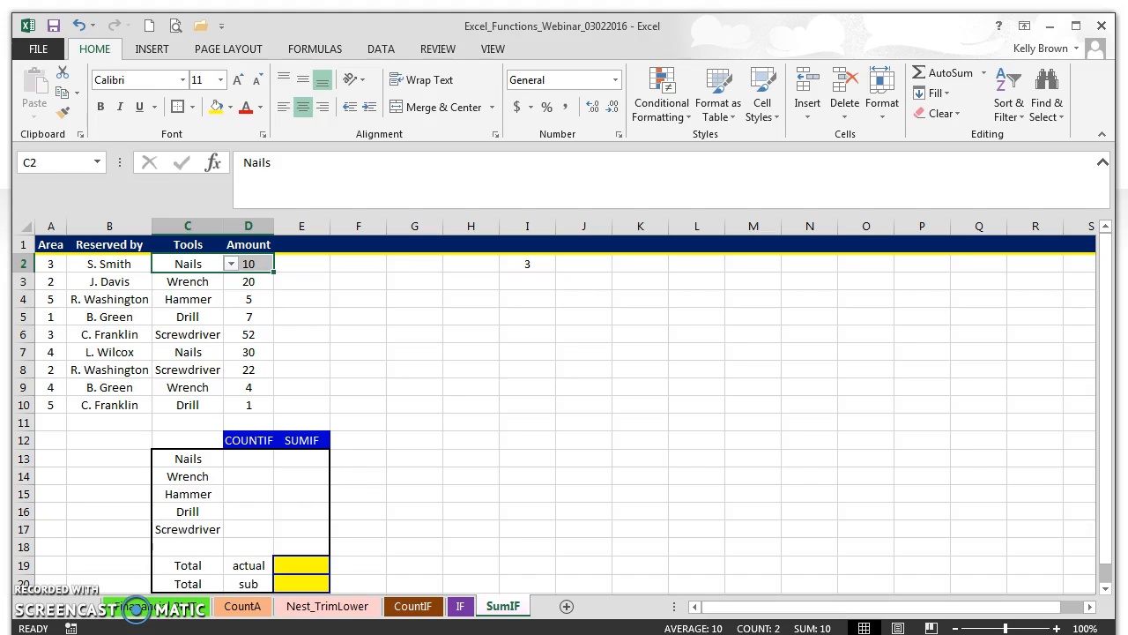
Inspect the data table by selecting the Area, Reserved by, Tools and Amount columns.
left_click_drag(253, 404, 37, 227)
left_click(50, 225)
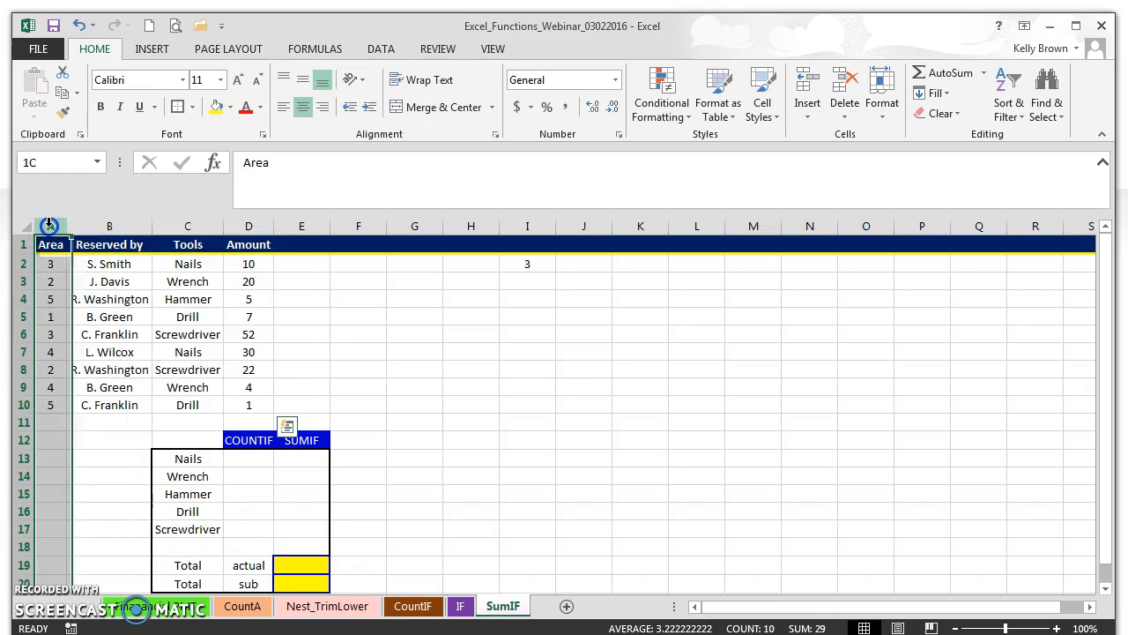
left_click(106, 226)
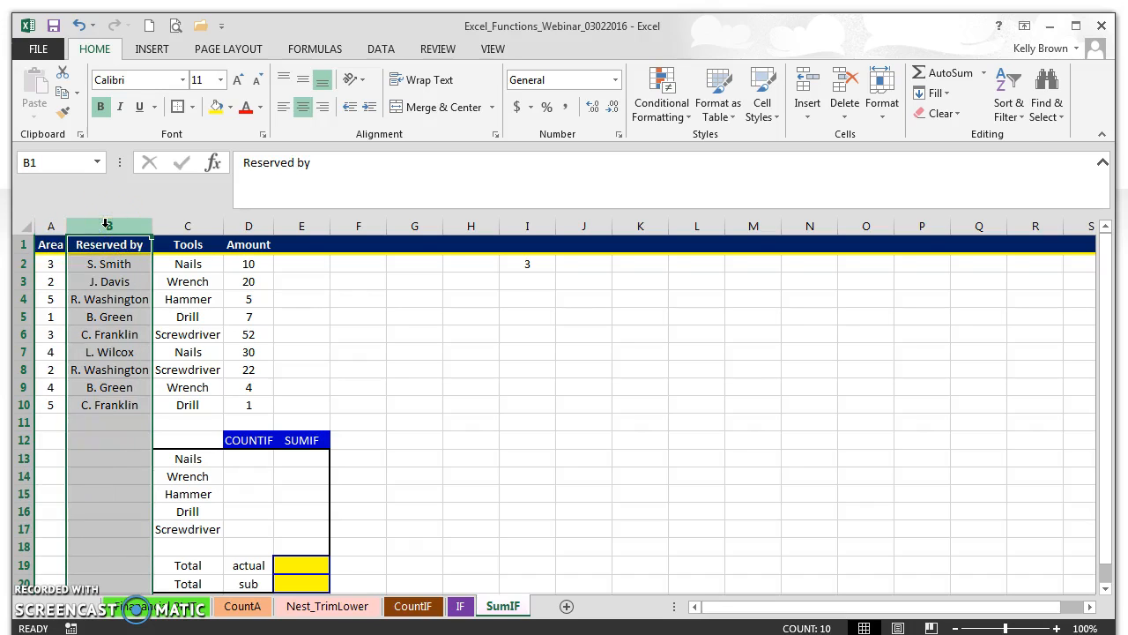
left_click(196, 225)
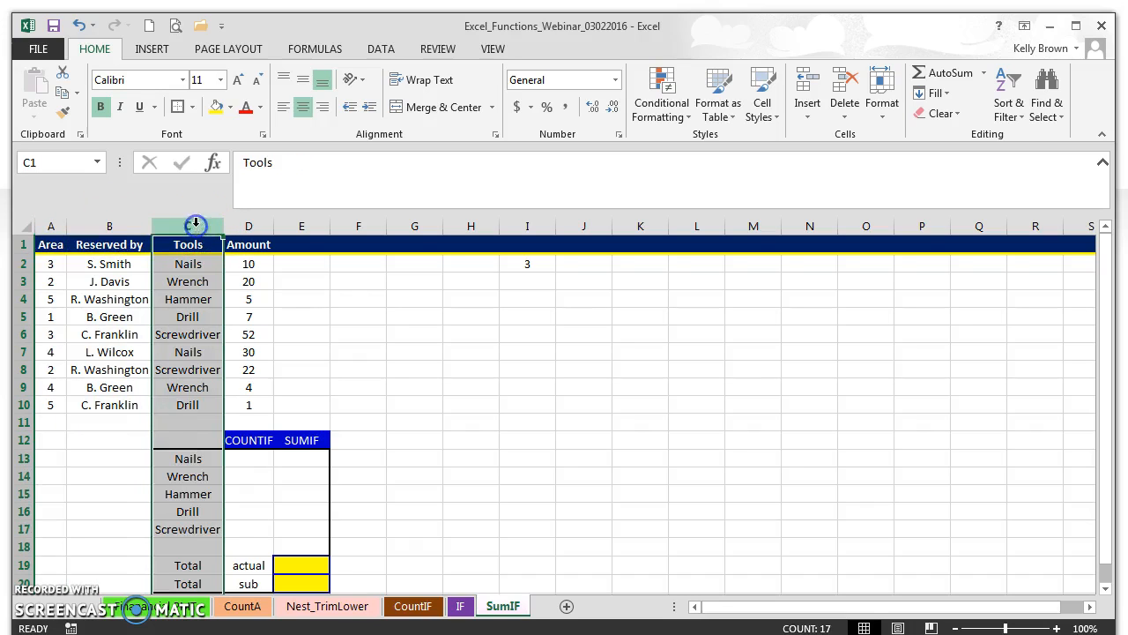
left_click(249, 225)
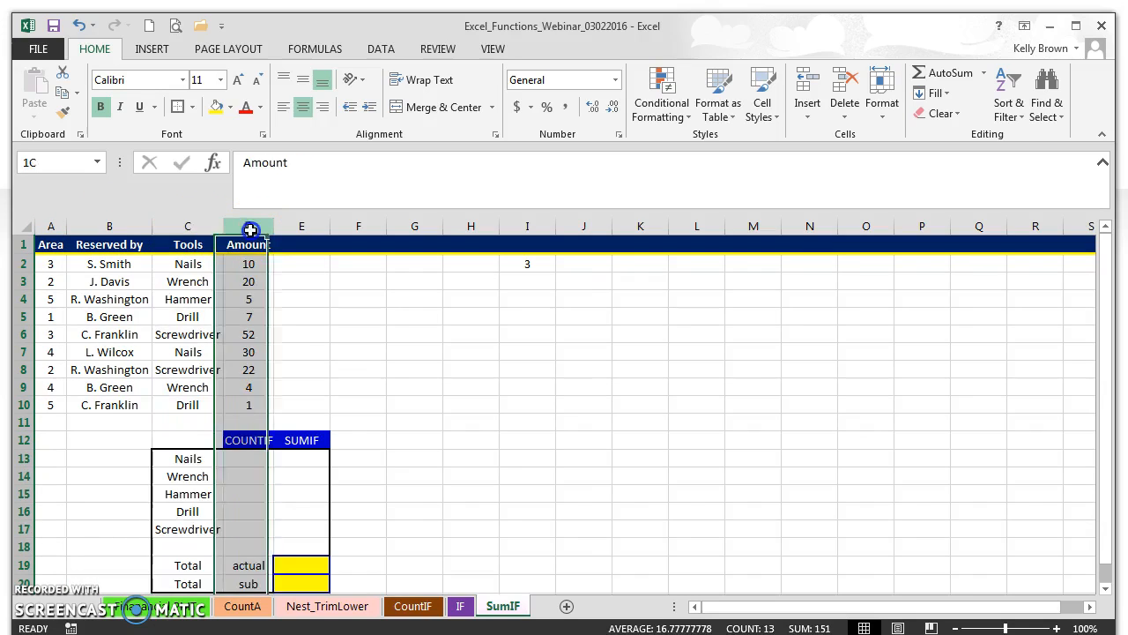
left_click(420, 368)
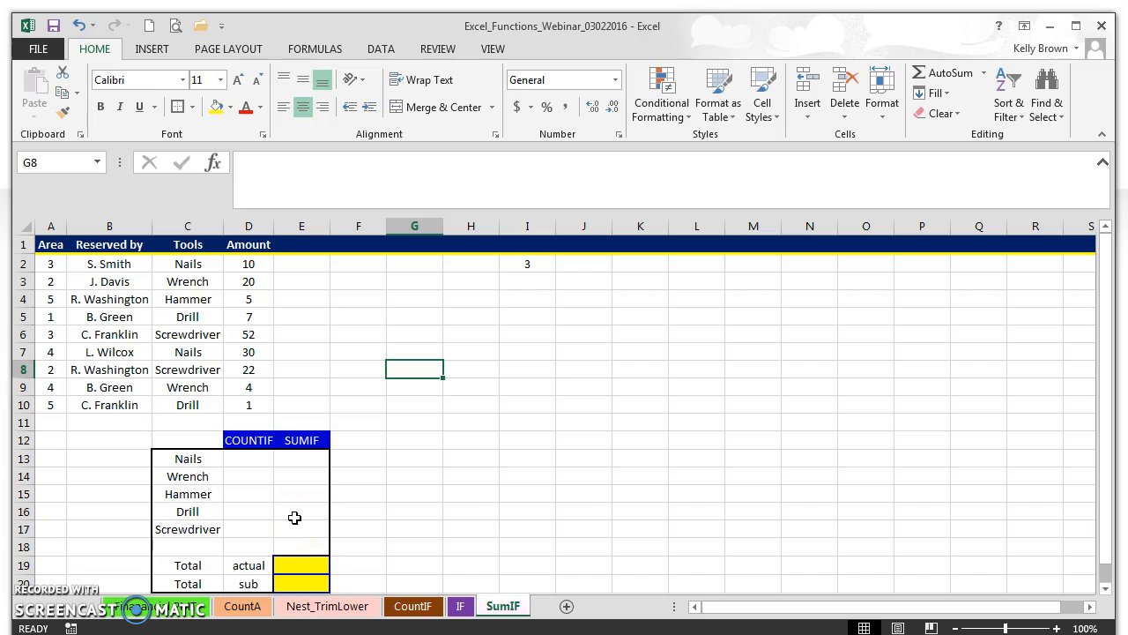
Review the tool names in column C and select the whole list.
left_click(183, 263)
left_click(186, 283)
left_click(187, 300)
left_click(189, 319)
left_click(189, 333)
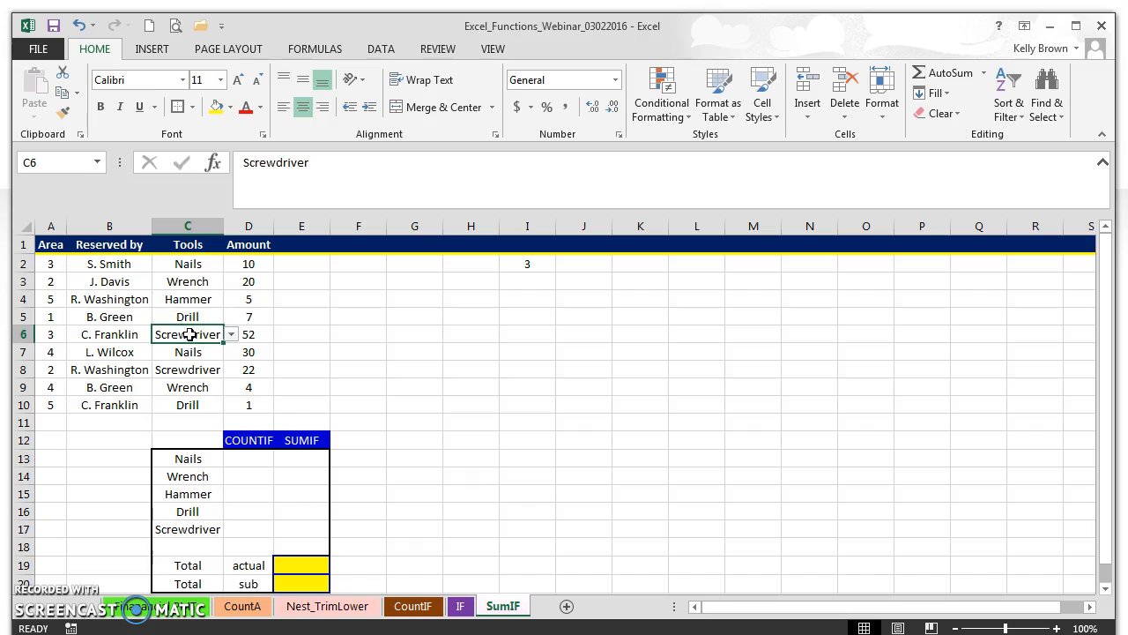
left_click_drag(189, 262, 189, 406)
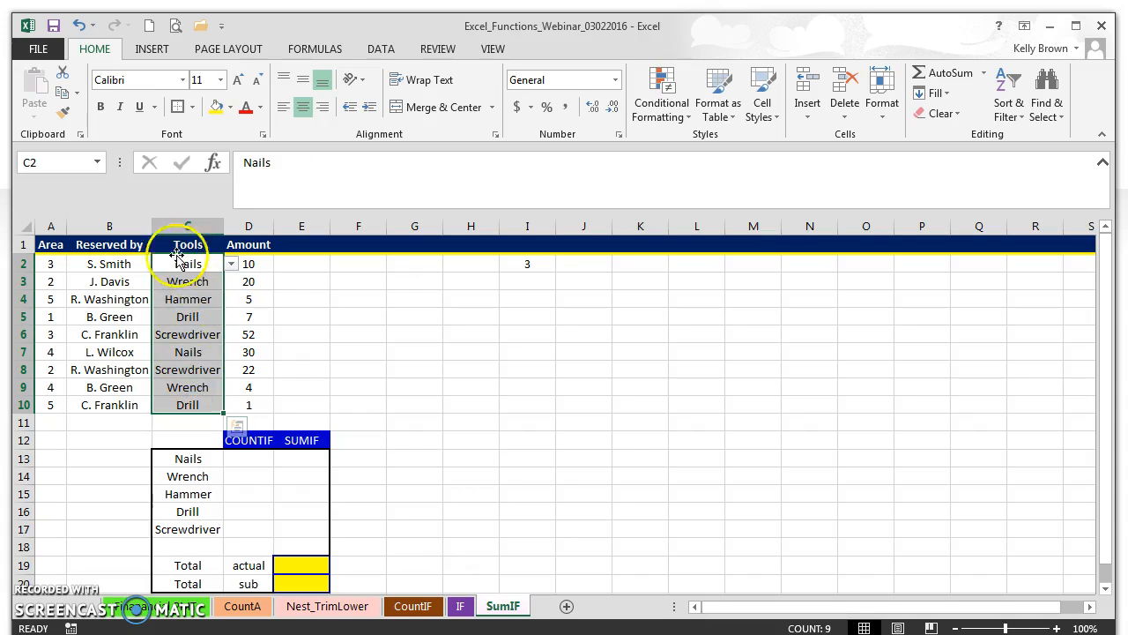
Check the Nails, Wrench and Hammer count cells, then select the Nails total cell E13.
left_click(247, 457)
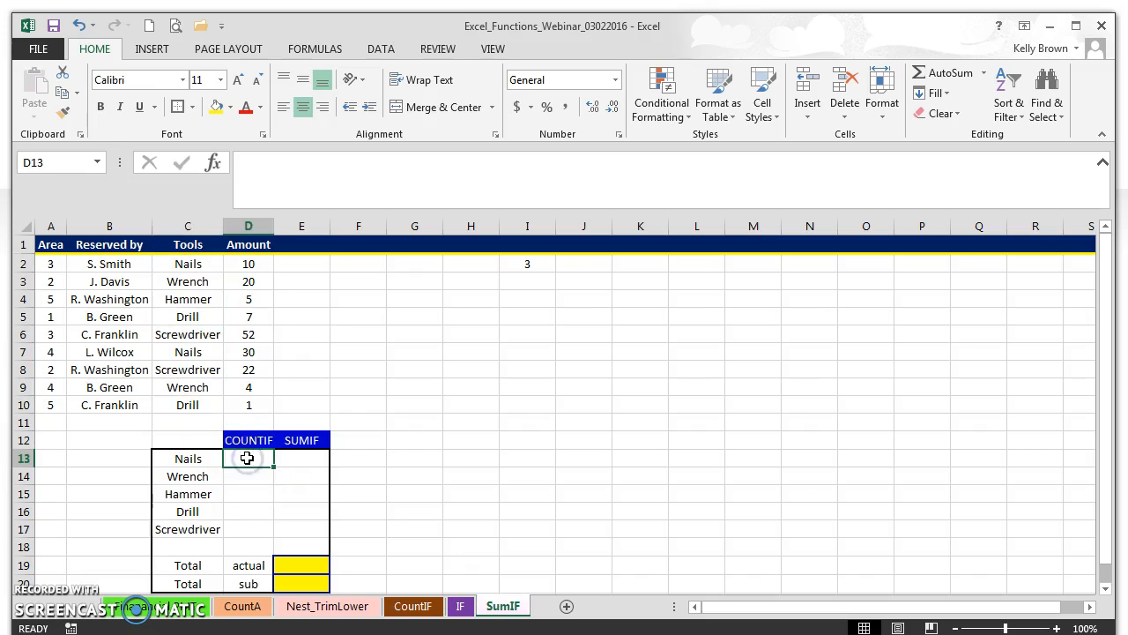
left_click(243, 477)
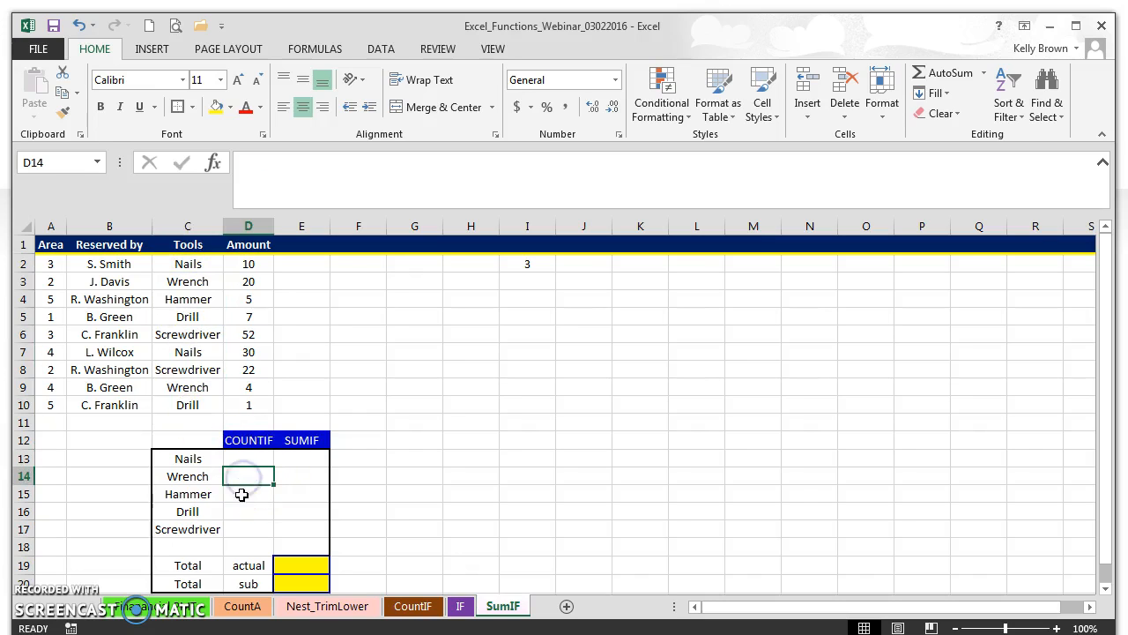
left_click(241, 495)
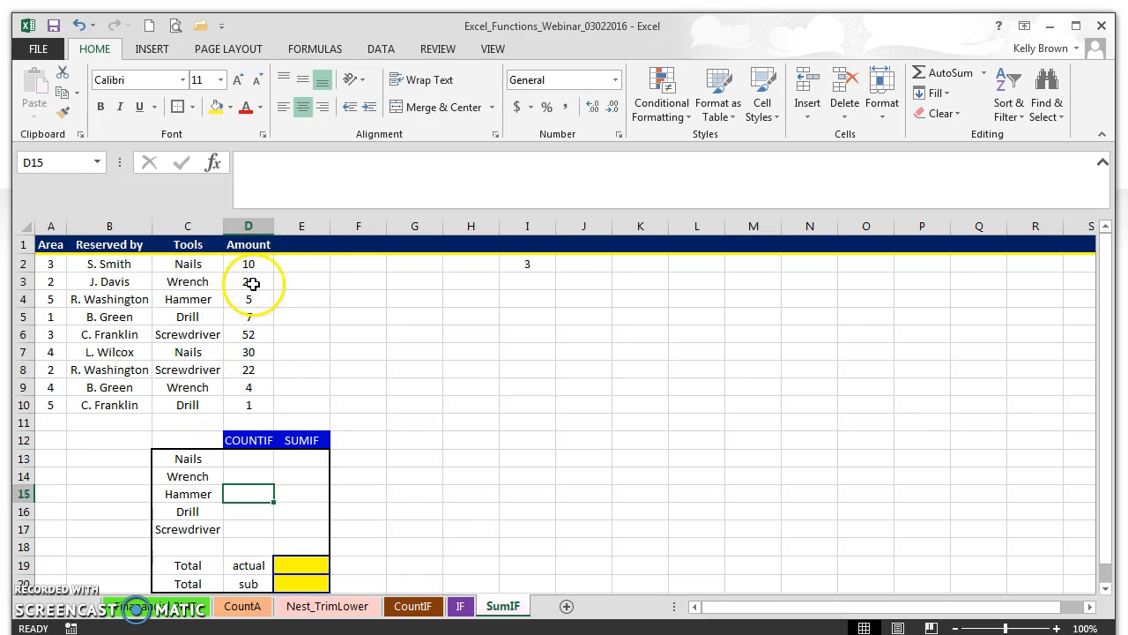
left_click(315, 458)
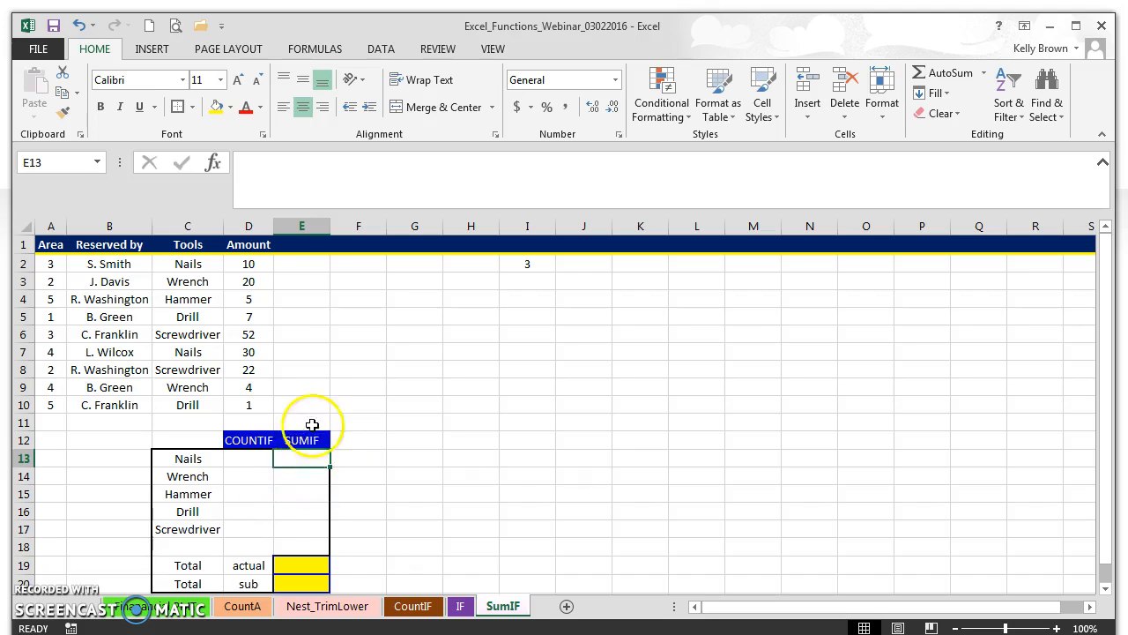
left_click(301, 456)
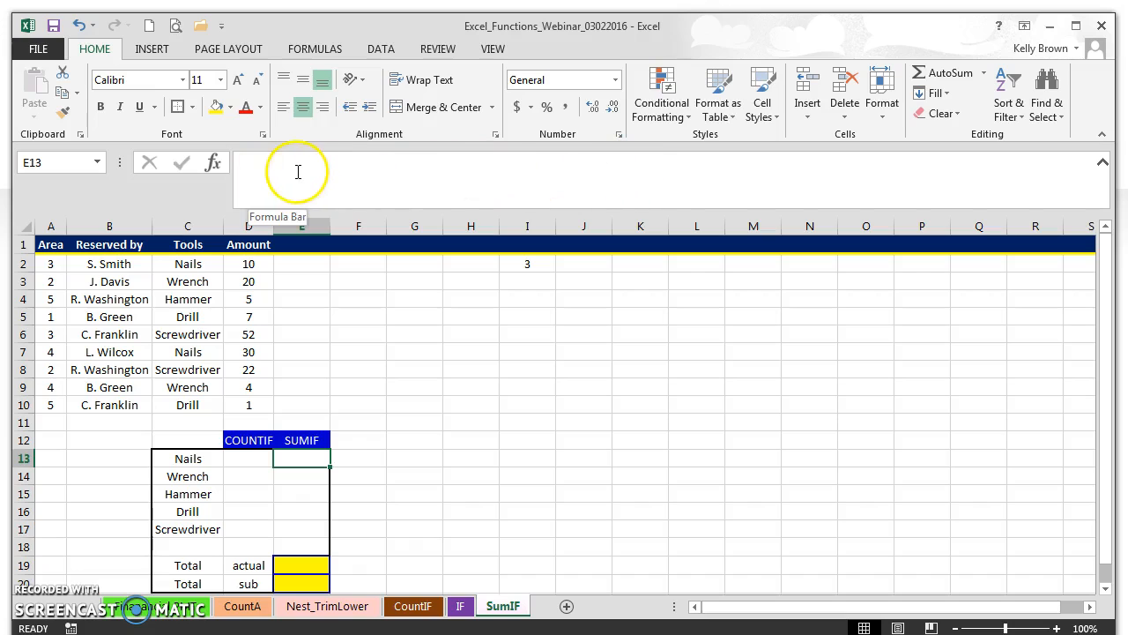
Insert the SUMIF function into E13 via a function search.
left_click(212, 164)
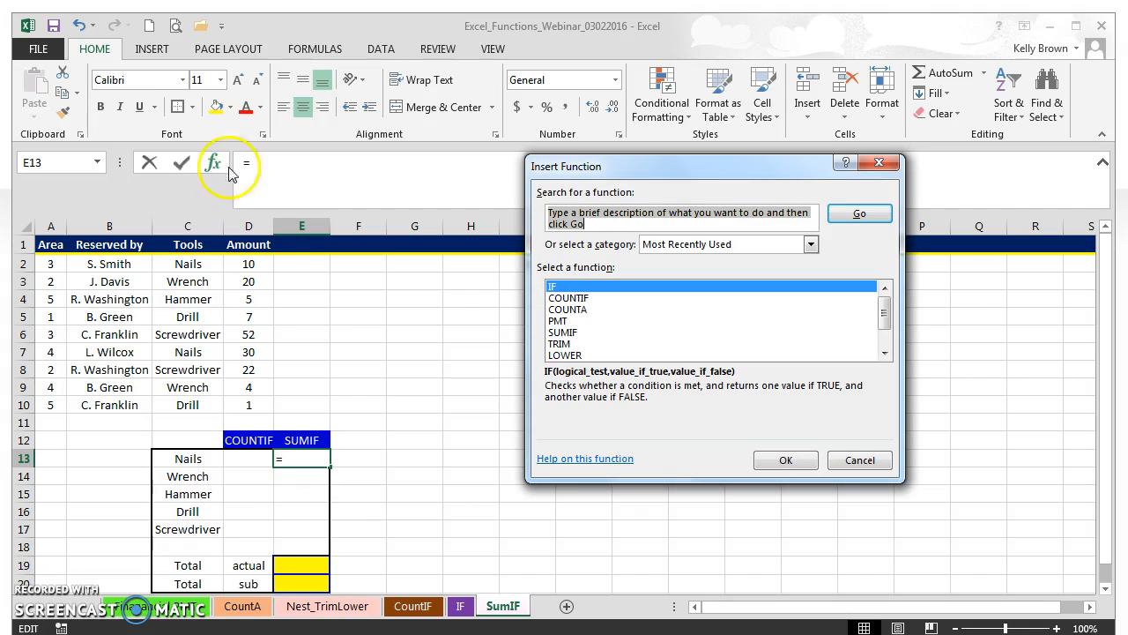
type("sumif")
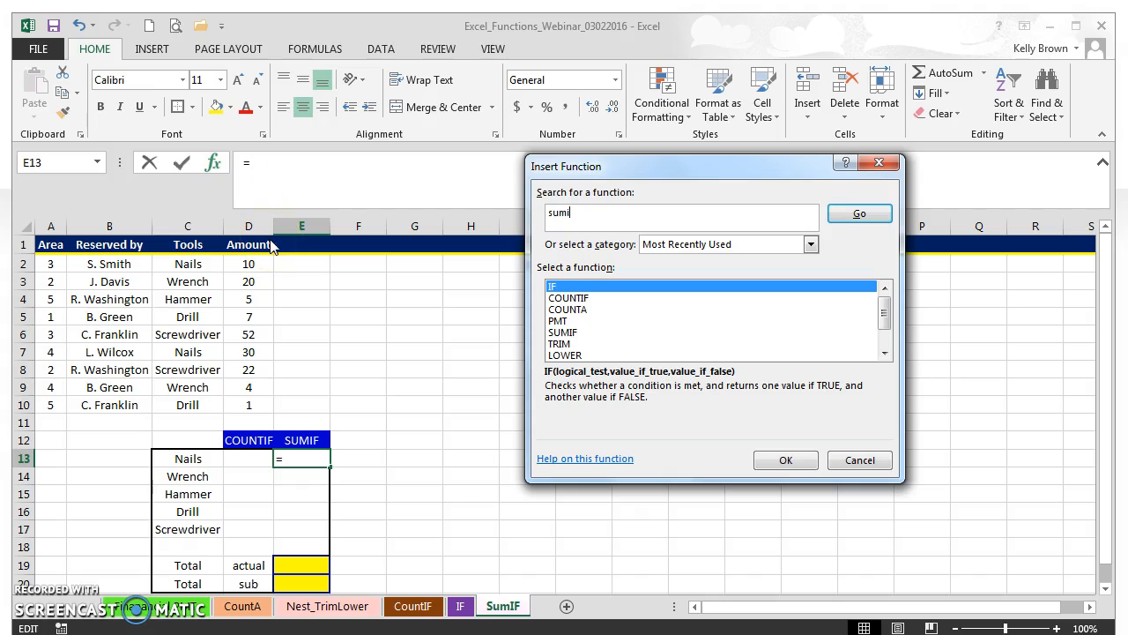
left_click(859, 213)
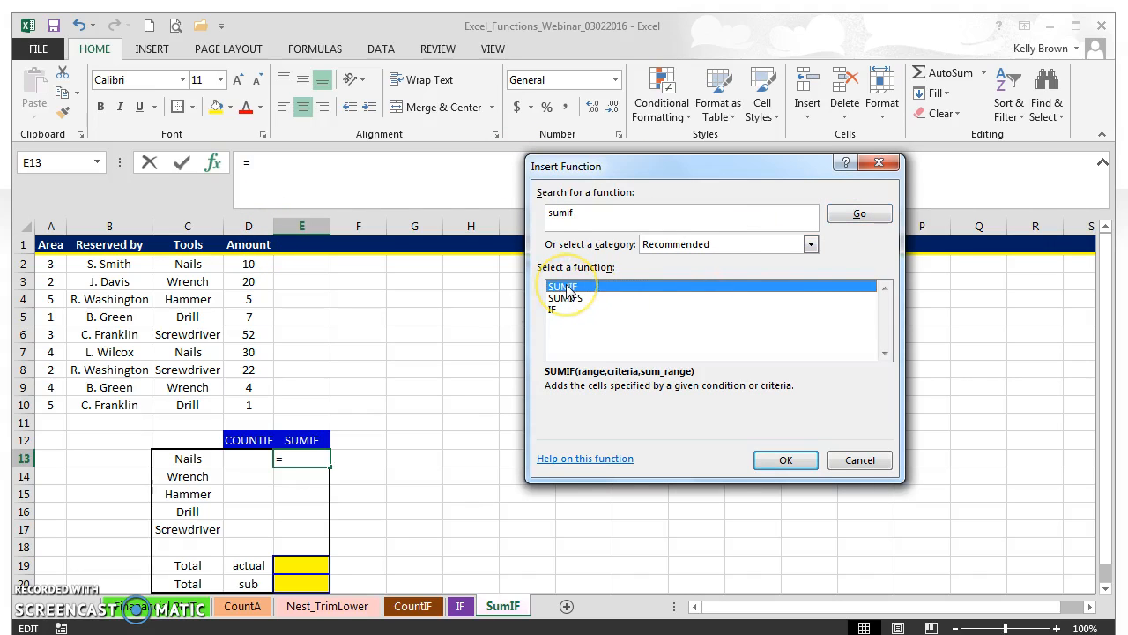
left_click(788, 460)
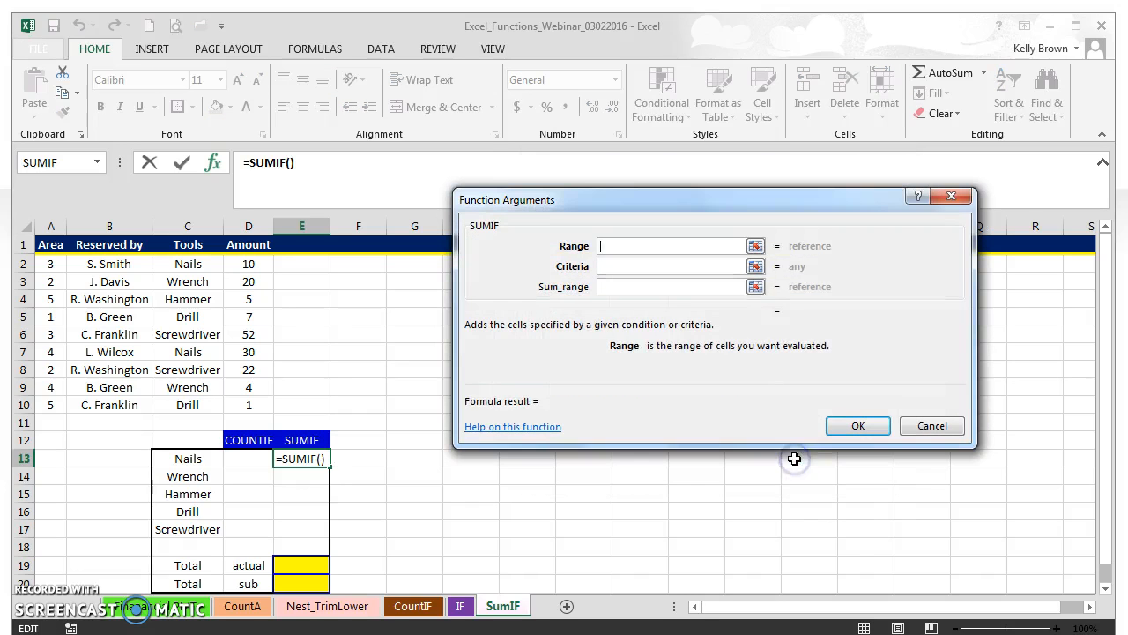
left_click_drag(660, 200, 605, 165)
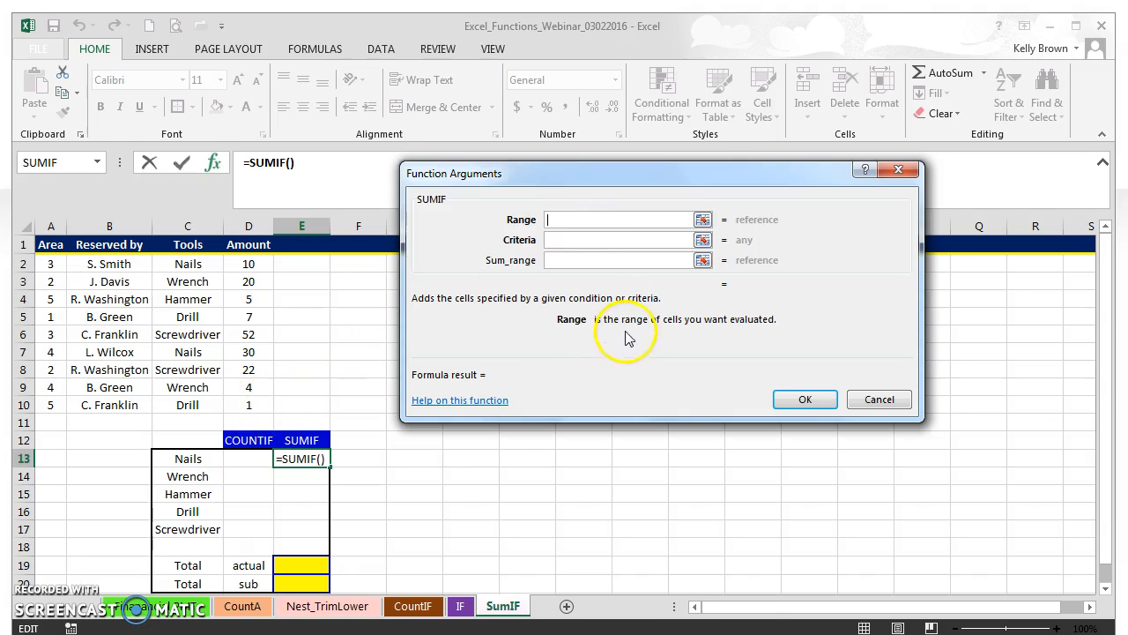
Set the SUMIF Range to C2:D10 and move to the Criteria box for Nails.
left_click_drag(263, 399, 179, 345)
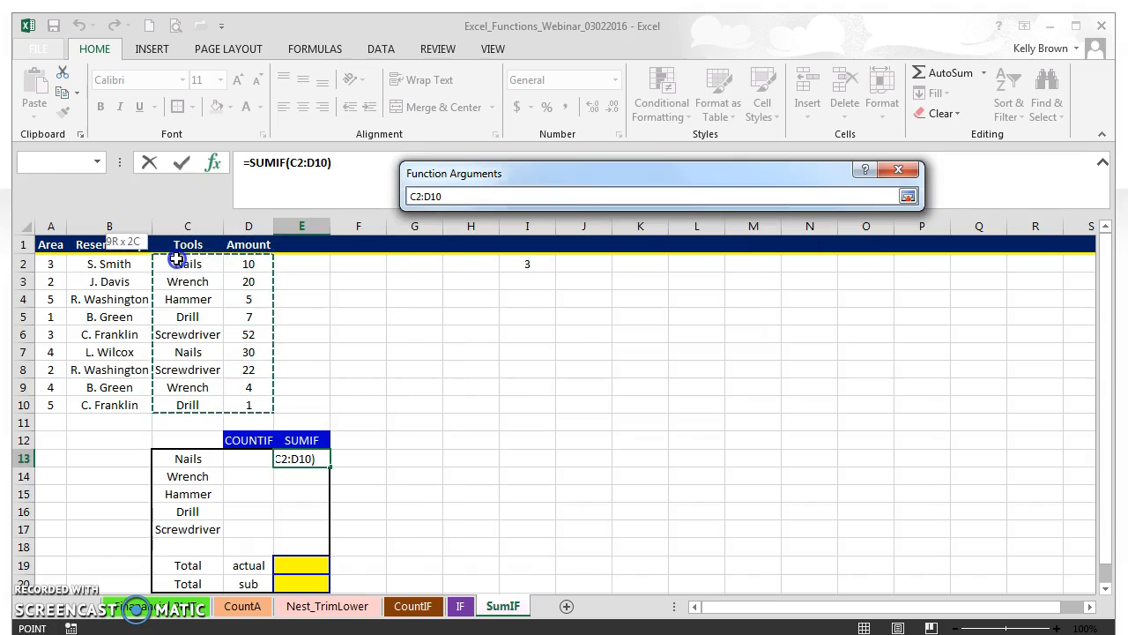
left_click_drag(178, 258, 177, 258)
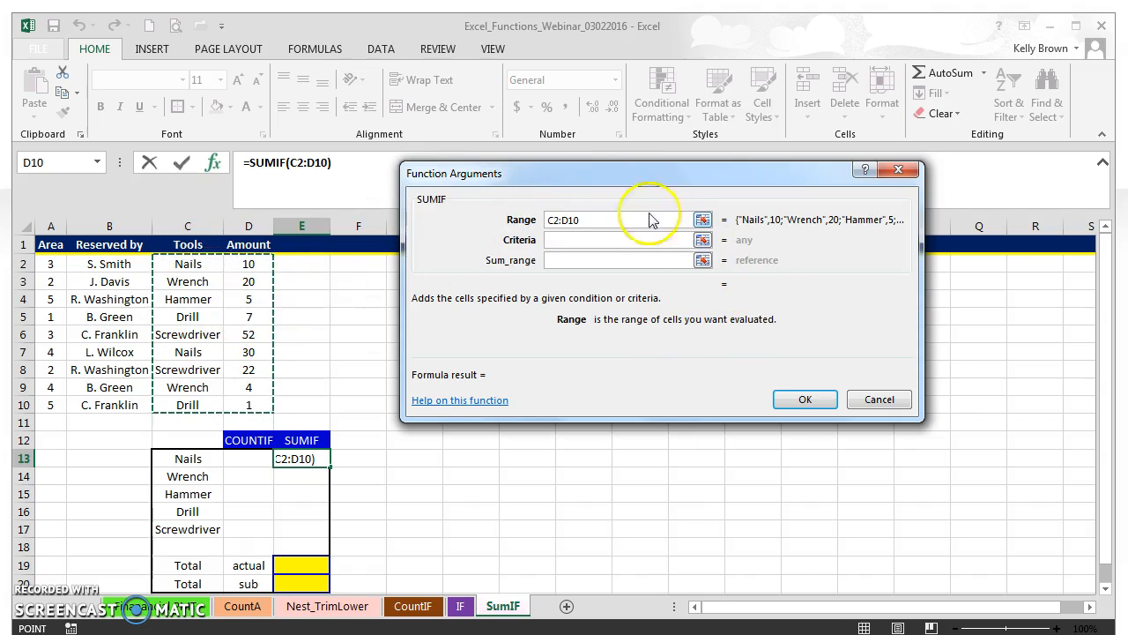
left_click(564, 239)
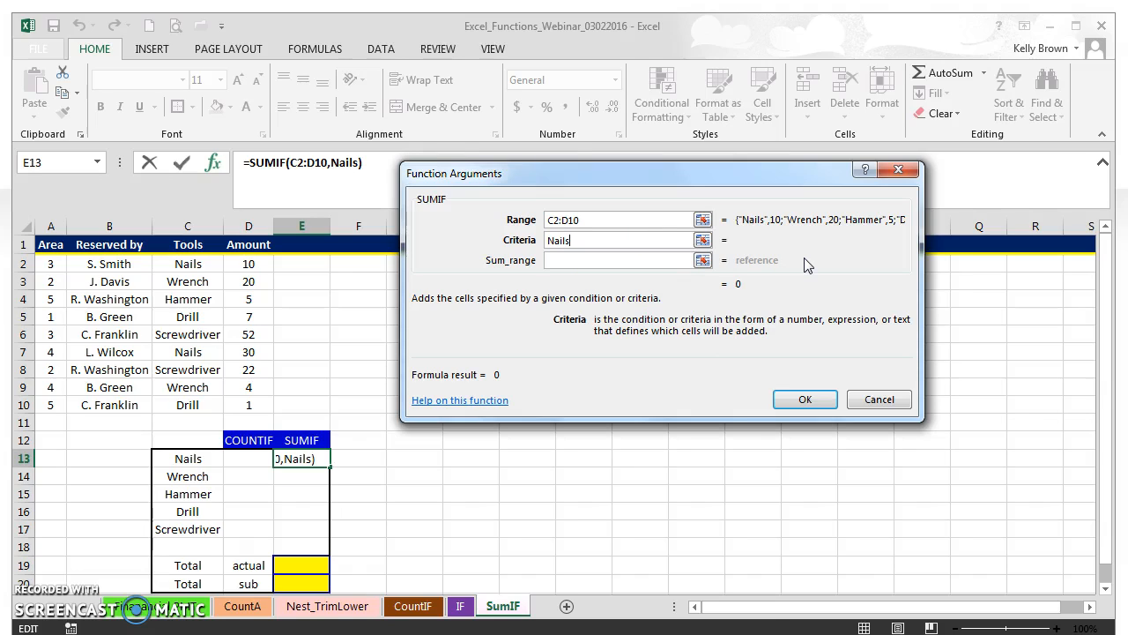
Set Sum_range to D2:D10 and confirm, giving a Nails total of 40.
left_click(577, 261)
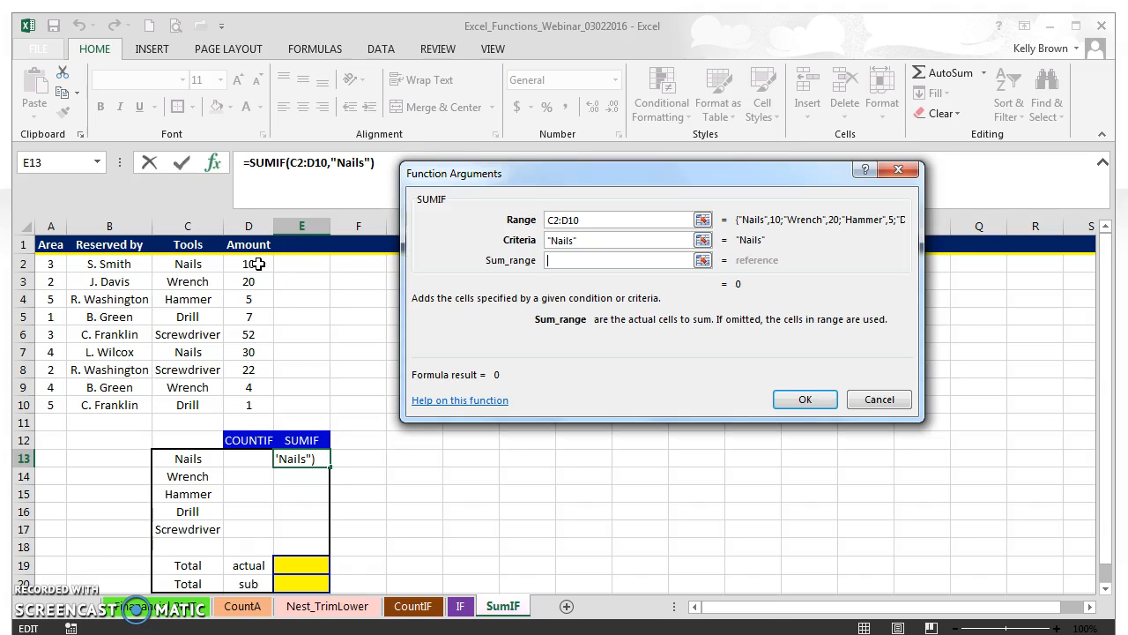
left_click_drag(255, 264, 240, 408)
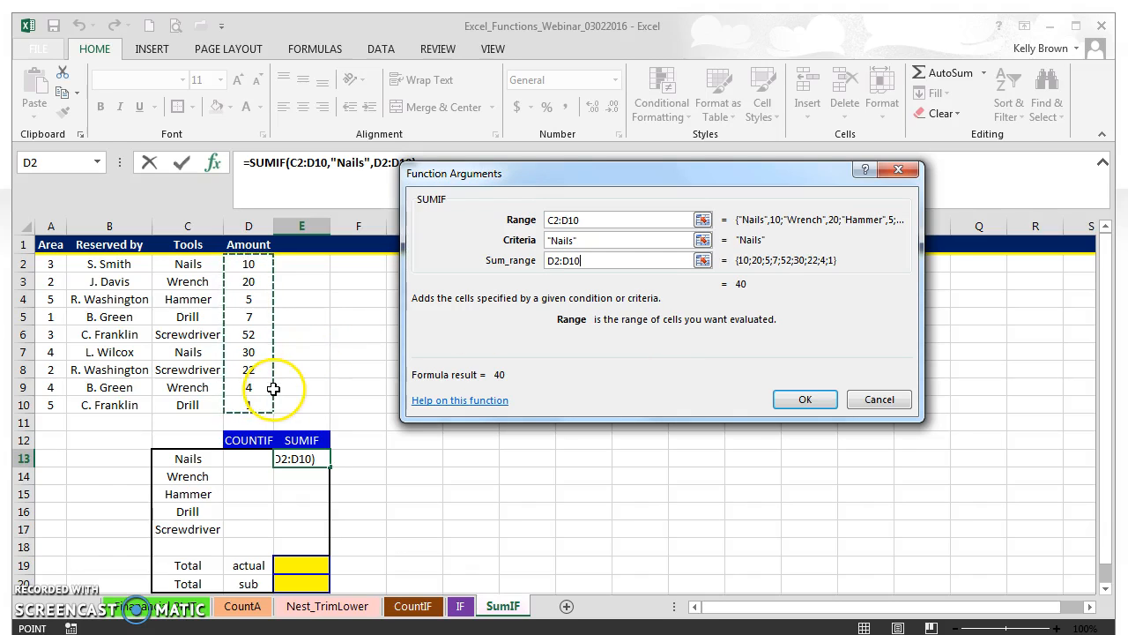
left_click(794, 401)
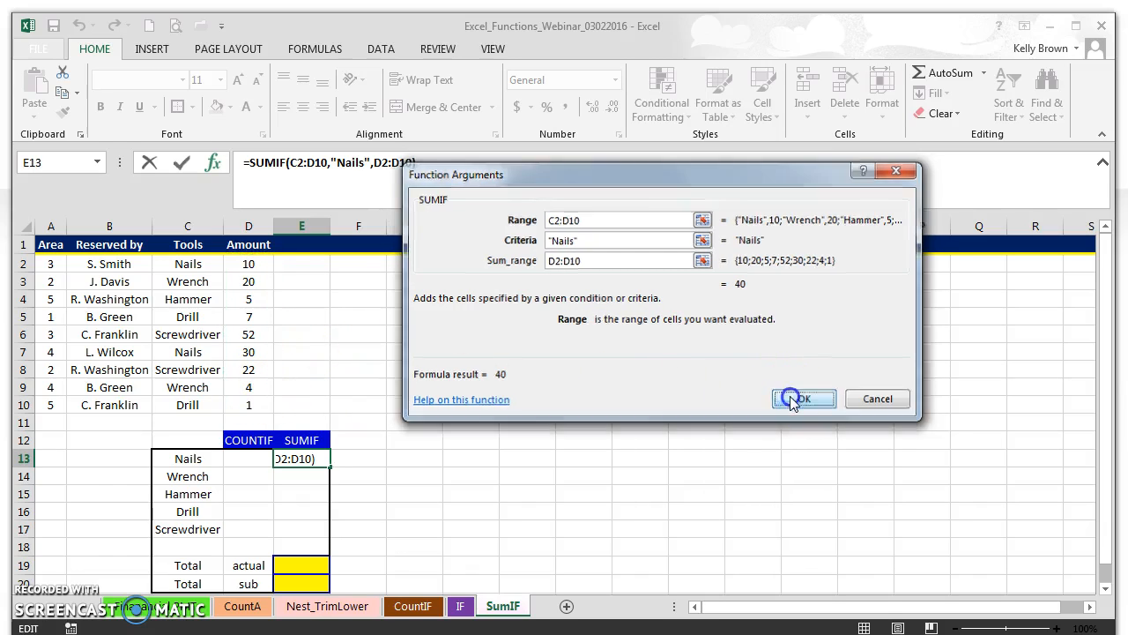
left_click(313, 458)
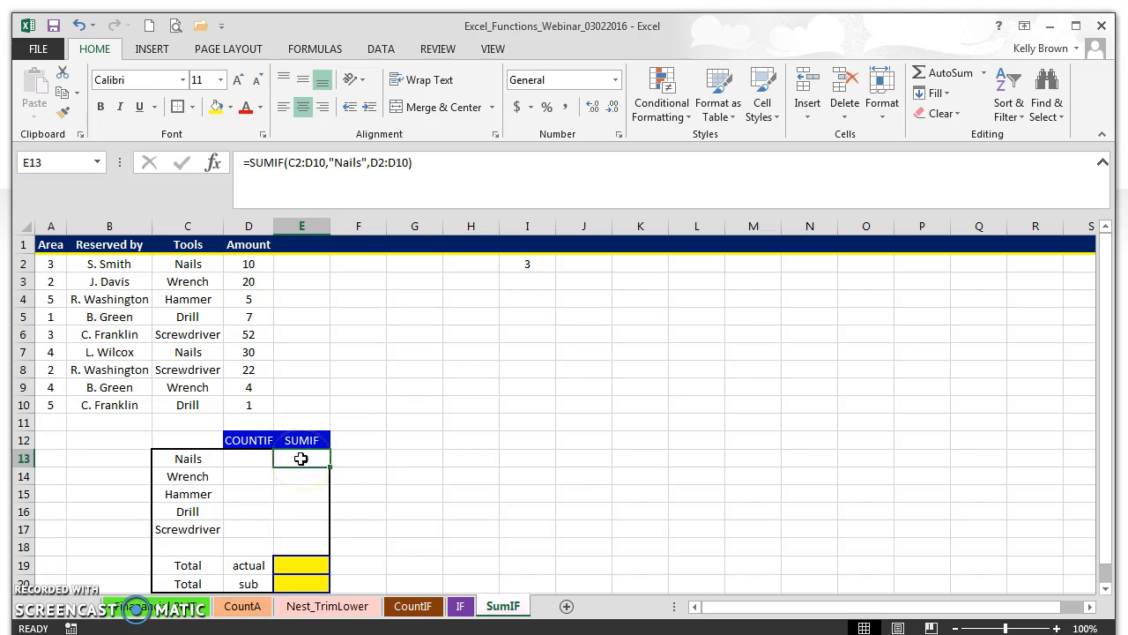
left_click(210, 263)
left_click_drag(209, 264, 258, 264)
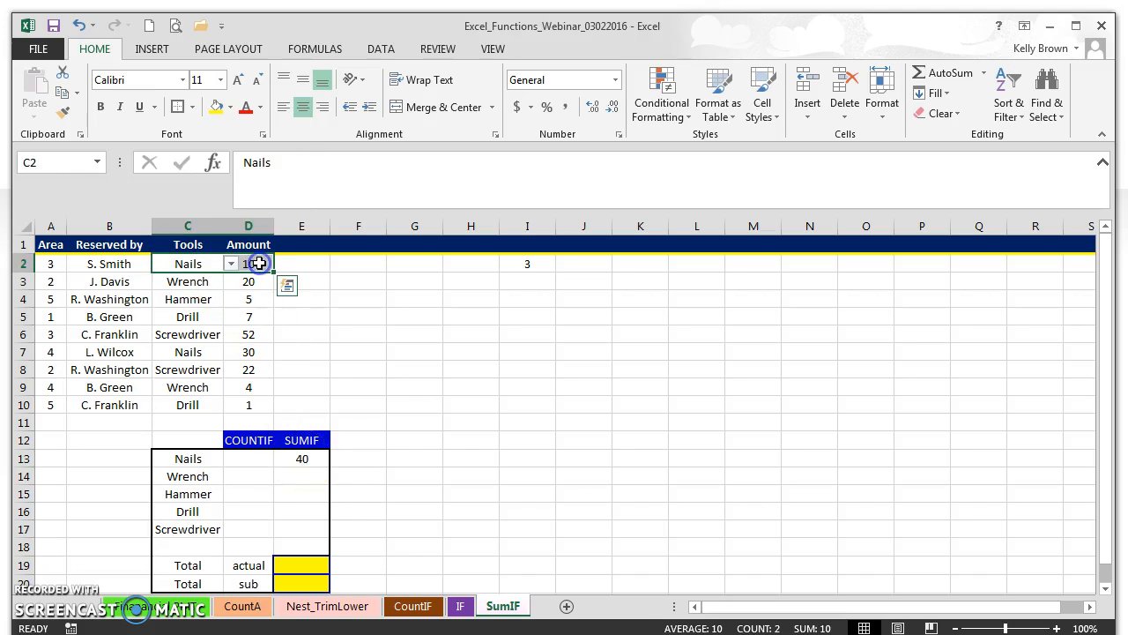
left_click_drag(183, 352, 246, 352)
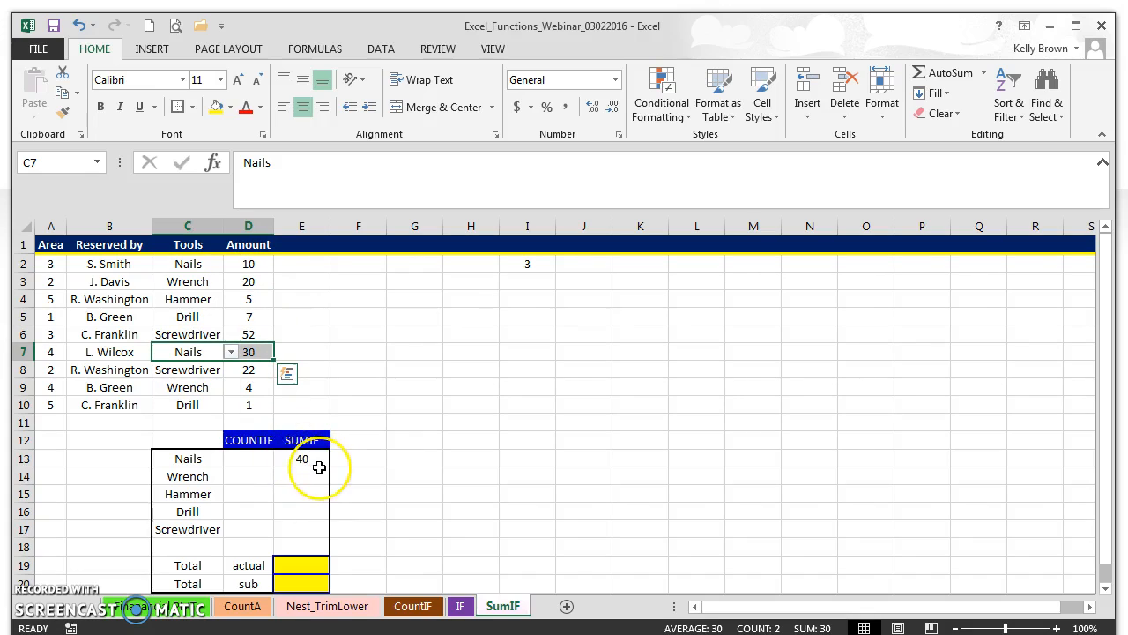
left_click(260, 465)
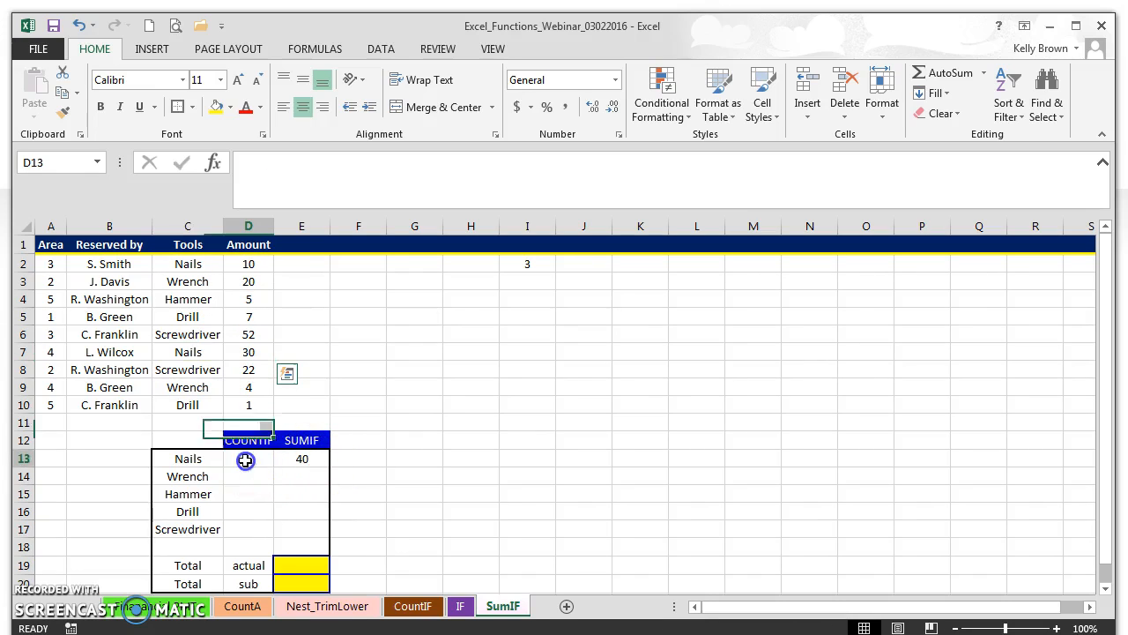
Enter =COUNTIF(C2:C10,"nails") in D13 to count Nails entries.
left_click(212, 162)
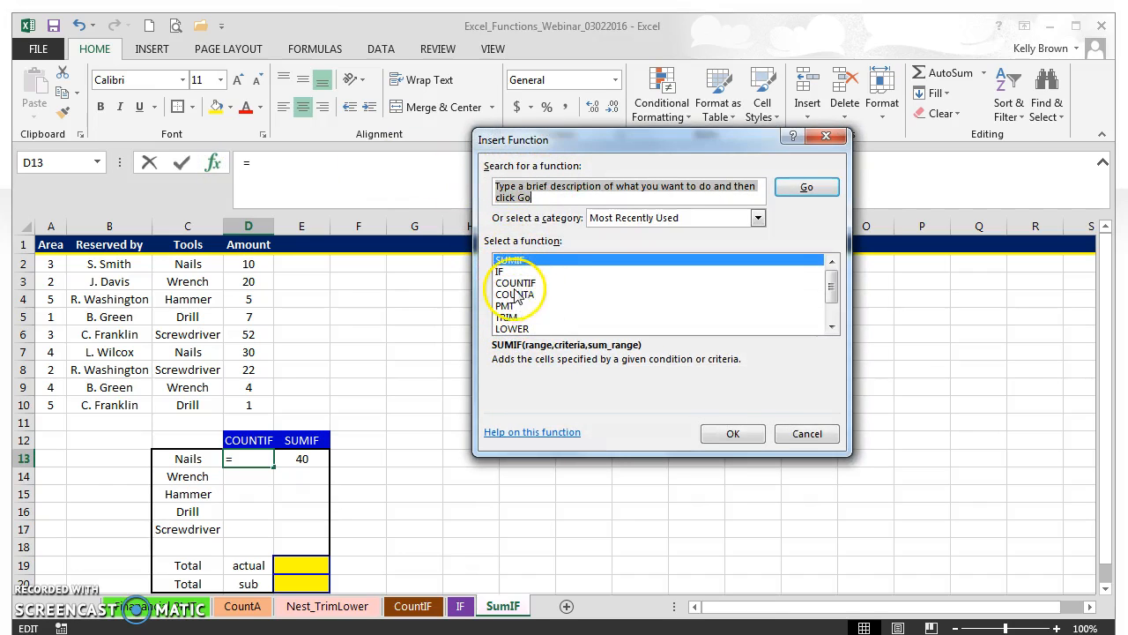
left_click(511, 283)
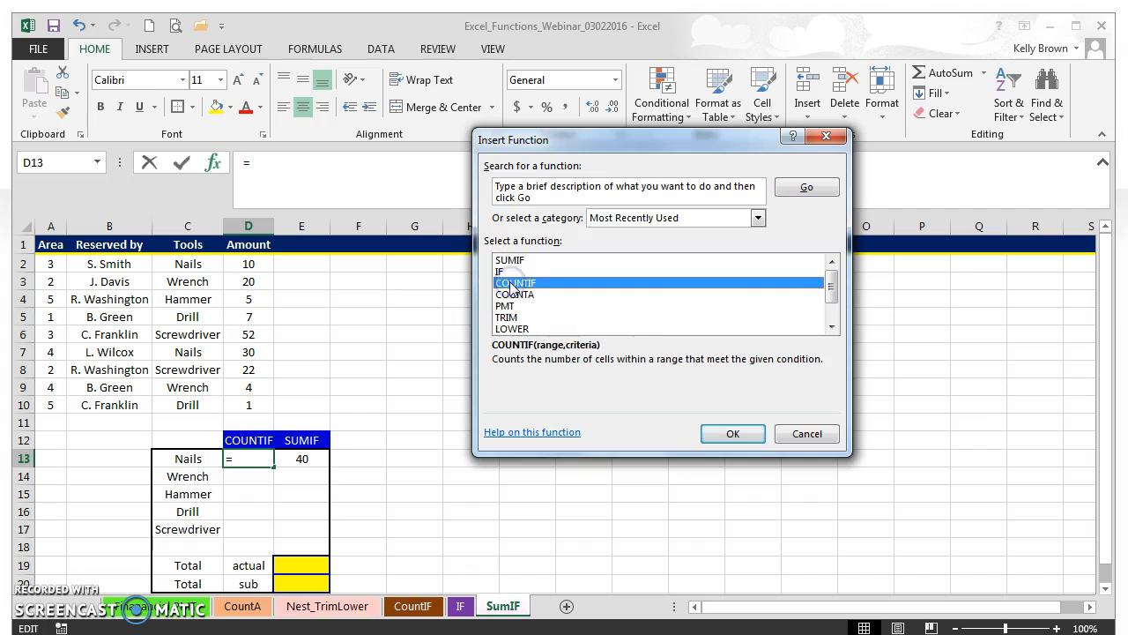
left_click(733, 432)
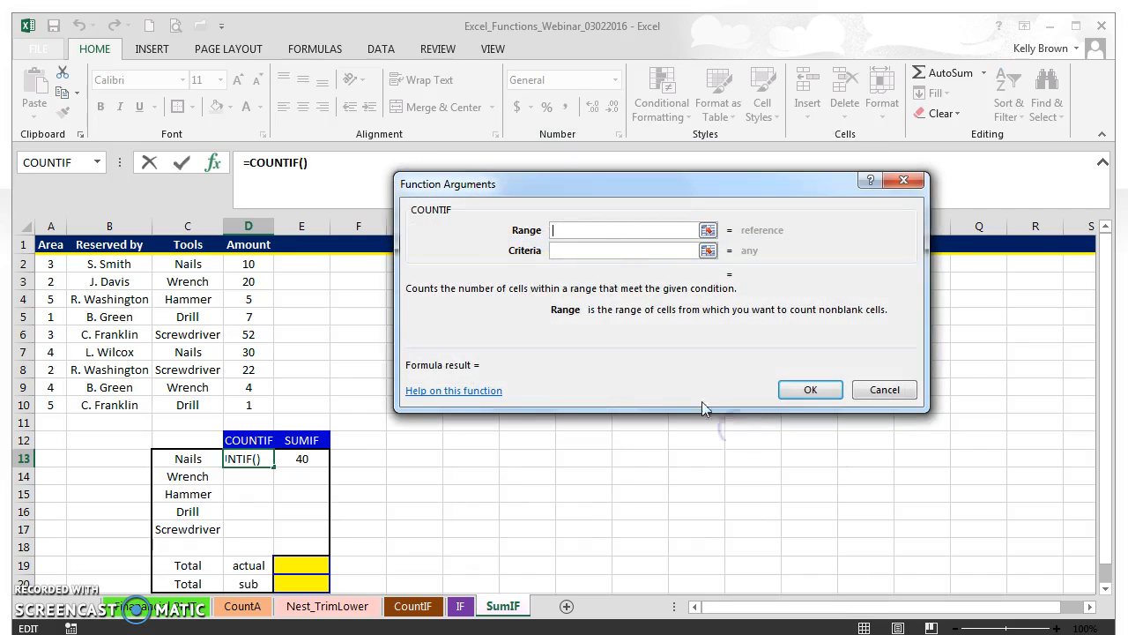
left_click_drag(214, 401, 181, 269)
left_click(564, 250)
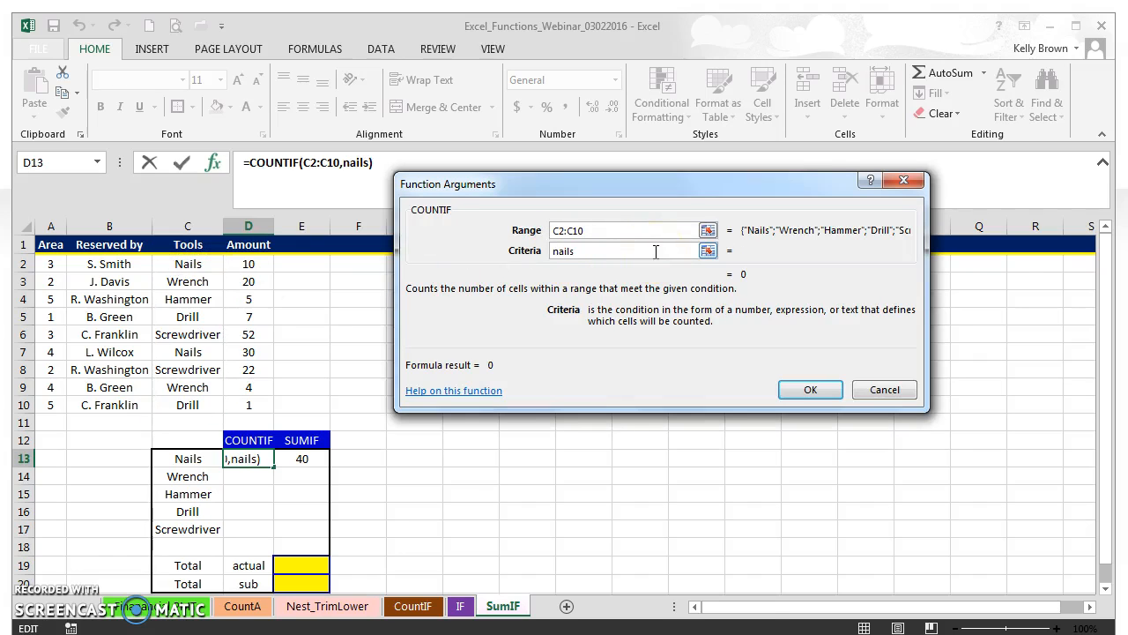
type("nails")
left_click(810, 389)
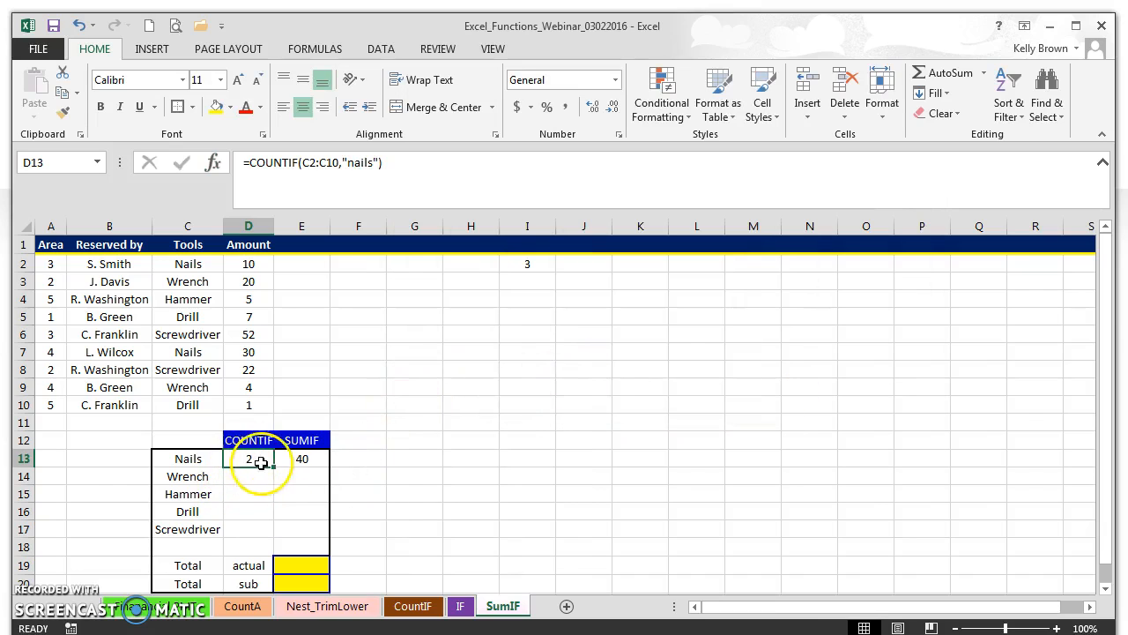
Review the Tools values and the E13 SUMIF formula, then select D14.
left_click_drag(186, 263, 184, 401)
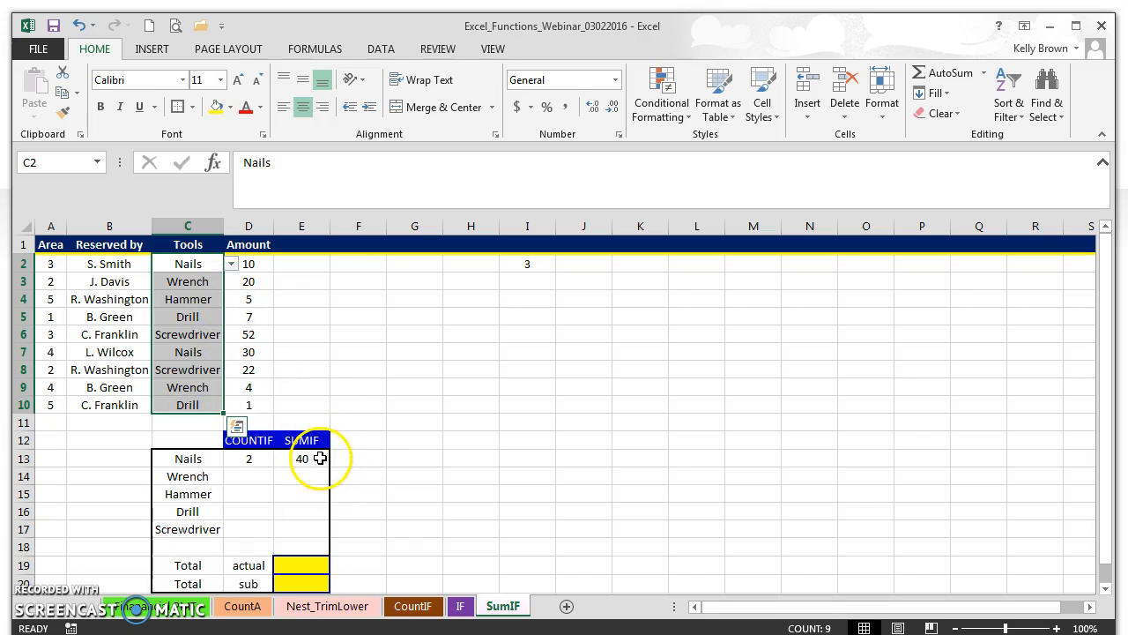
left_click(320, 458)
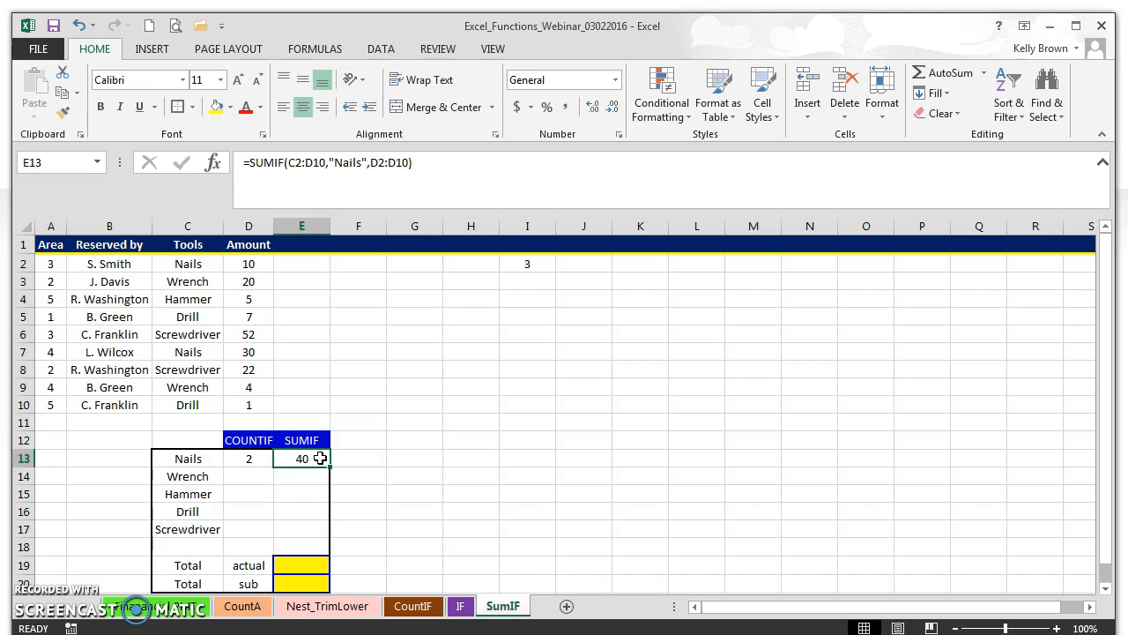
left_click(249, 475)
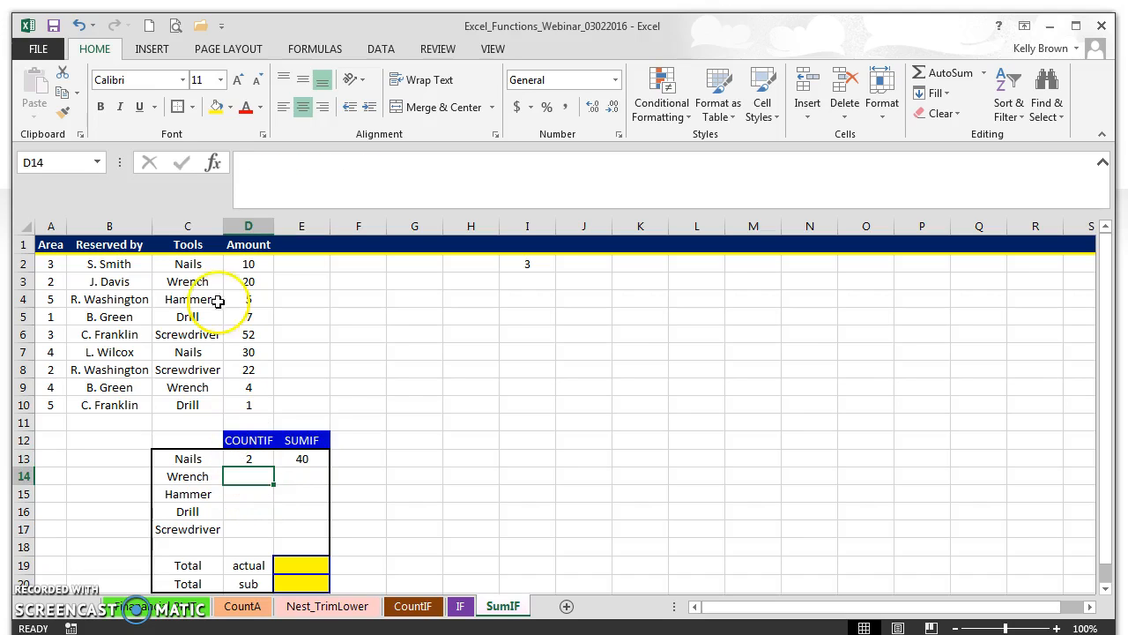
Enter =COUNTIF(C2:C10,"Wrench") in D14 to count Wrench entries.
left_click(212, 163)
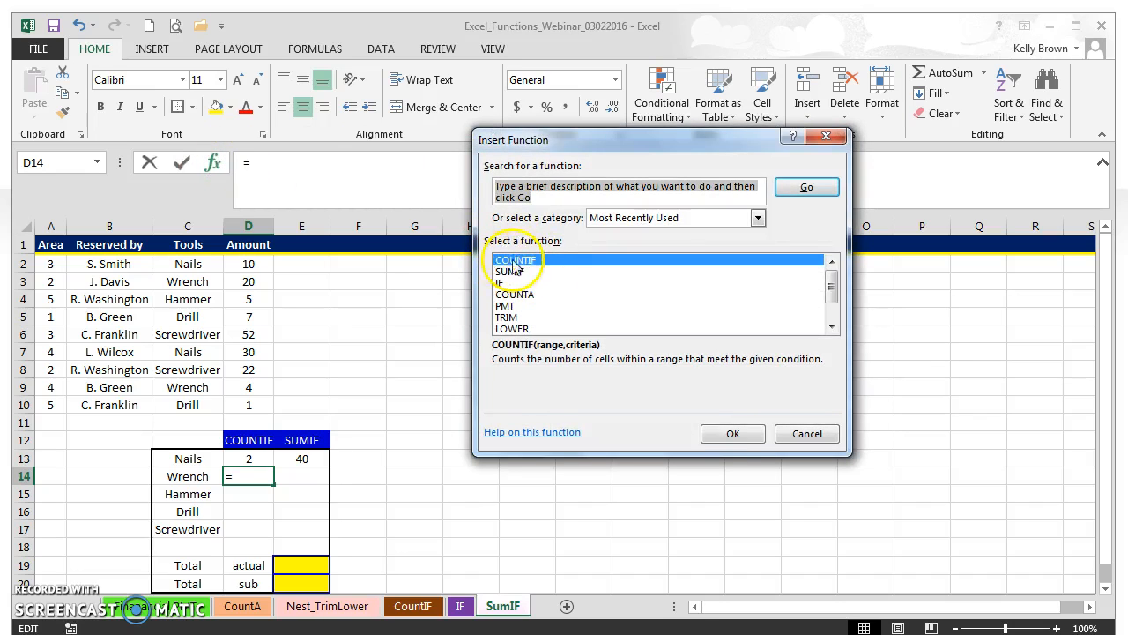
left_click(729, 433)
left_click_drag(188, 405, 175, 264)
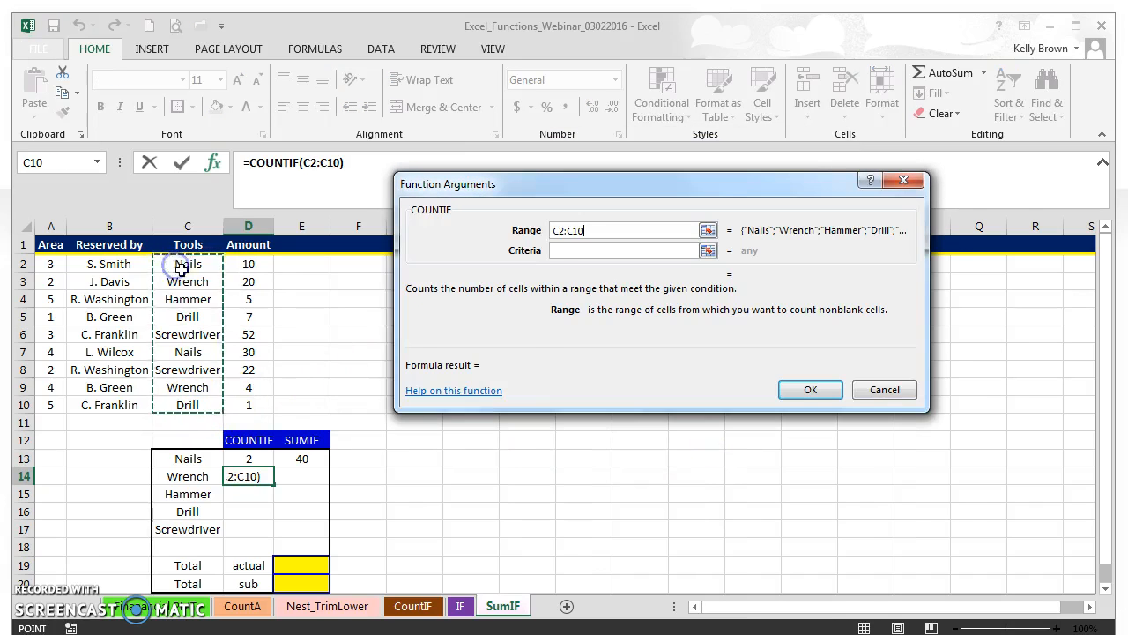
left_click(564, 251)
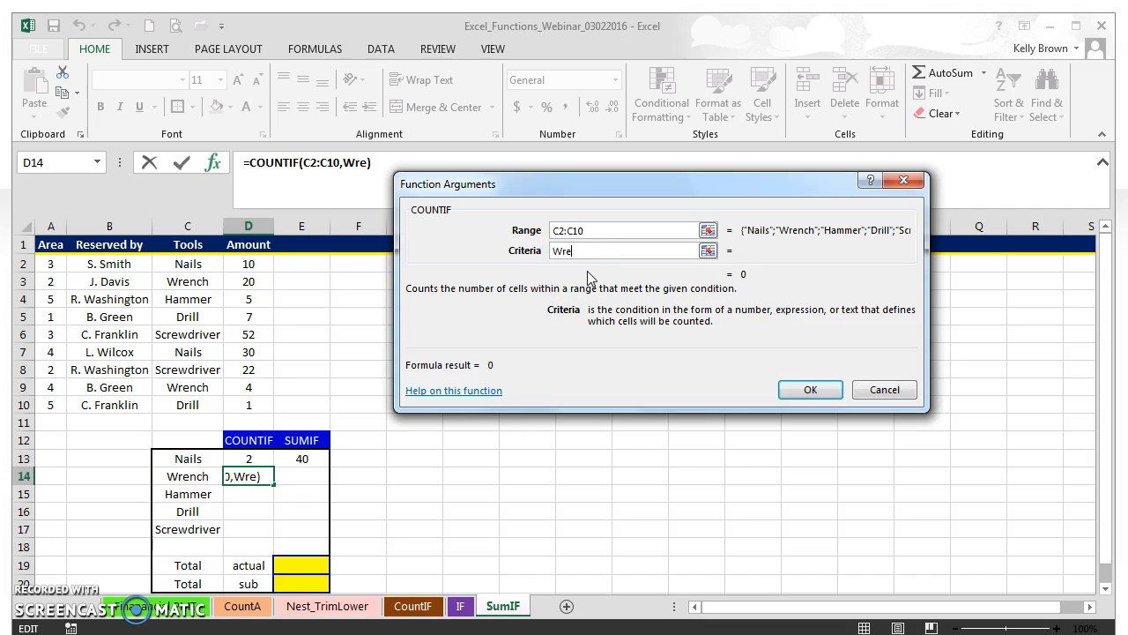
type("Wrench")
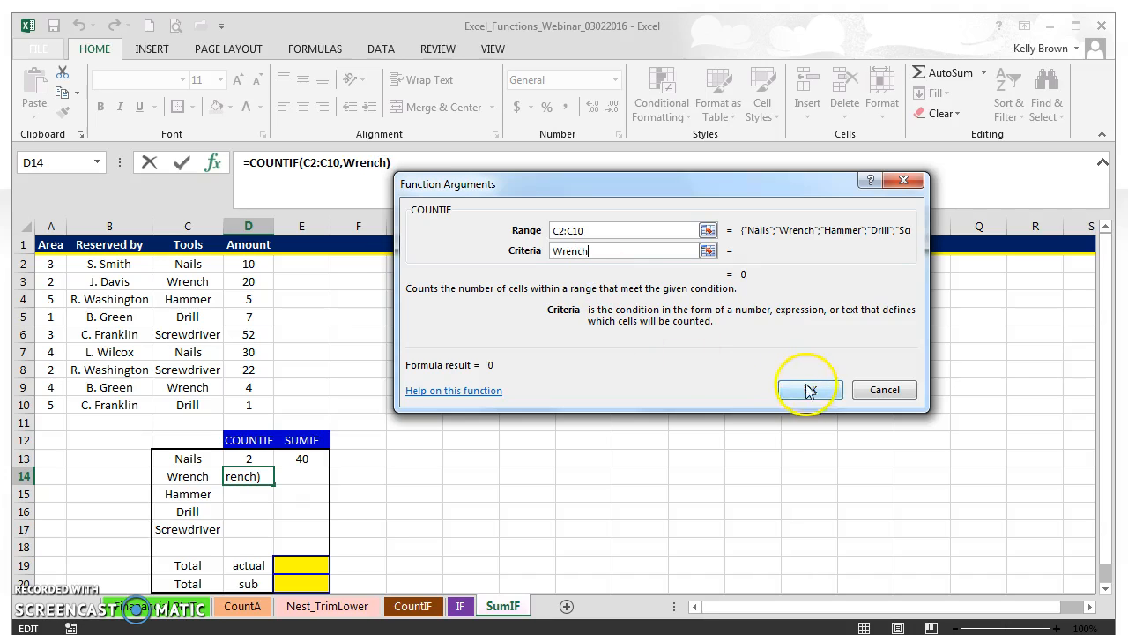
left_click(810, 390)
Review the Tools column entries, then select E14 for the Wrench total.
left_click_drag(207, 406, 183, 251)
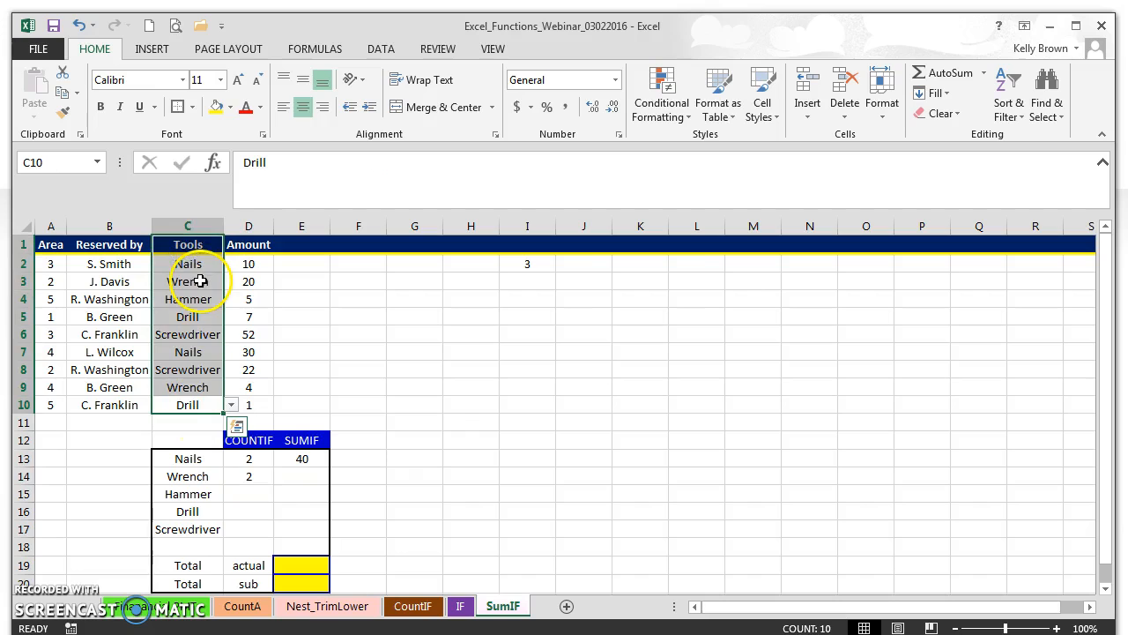
left_click(480, 369)
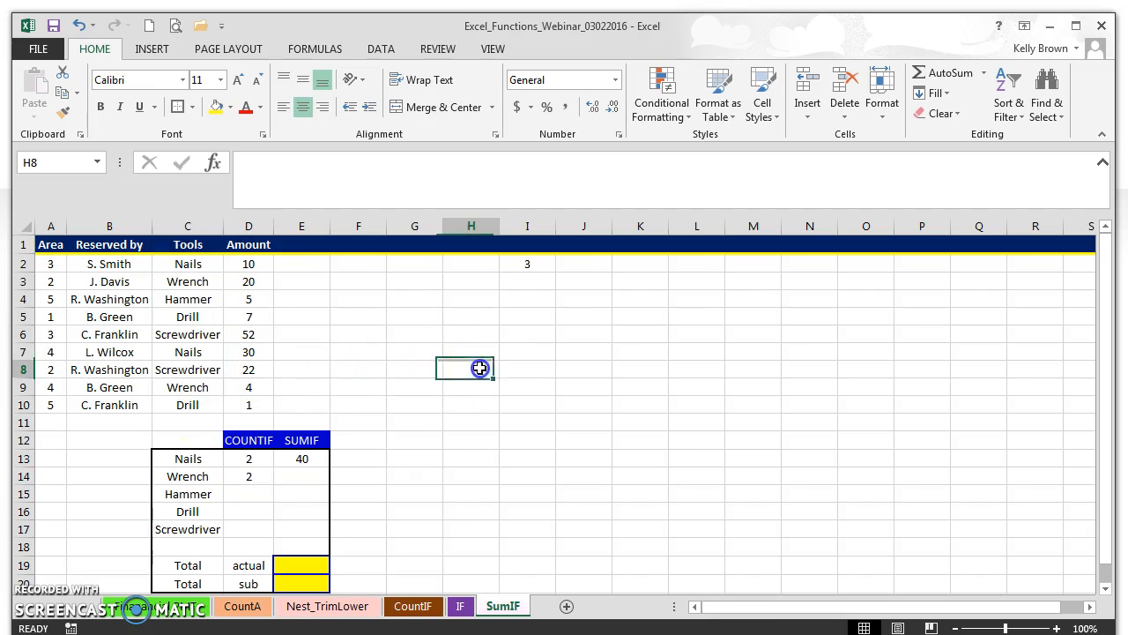
left_click(306, 475)
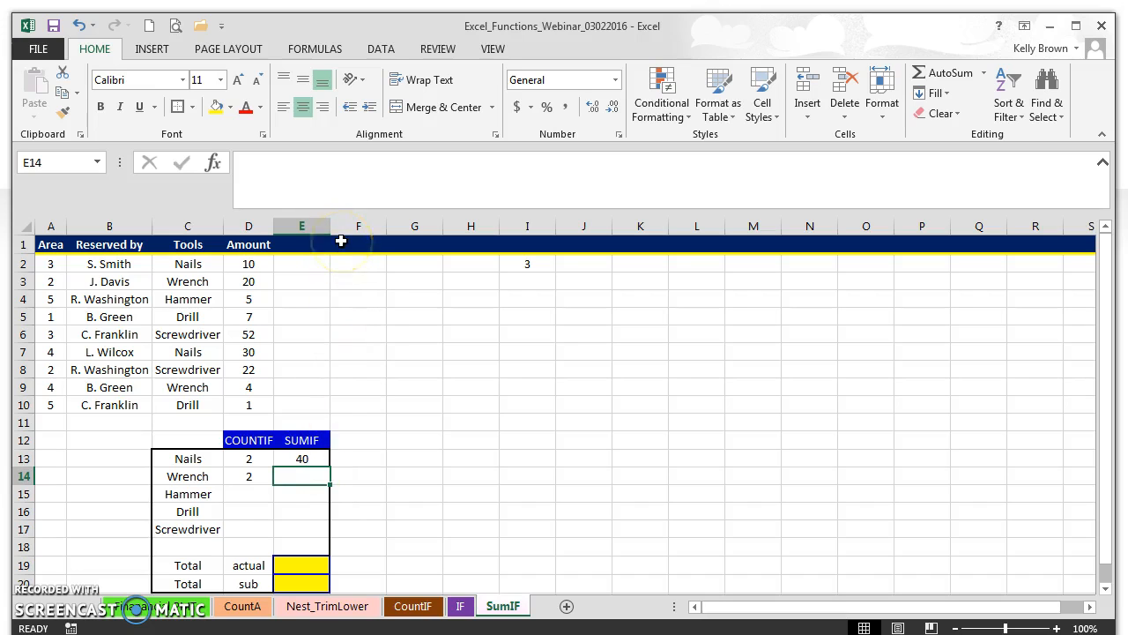
Enter =SUMIF(C2:D10,"wrench",D2:D10) in E14 for a Wrench total of 24.
left_click(213, 163)
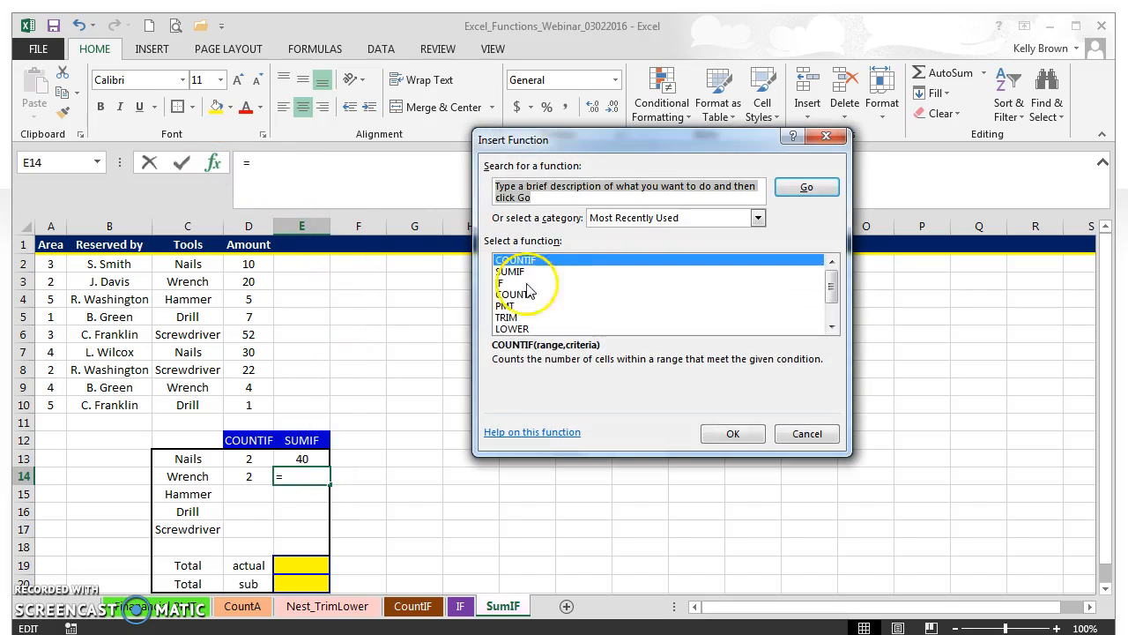
left_click(513, 271)
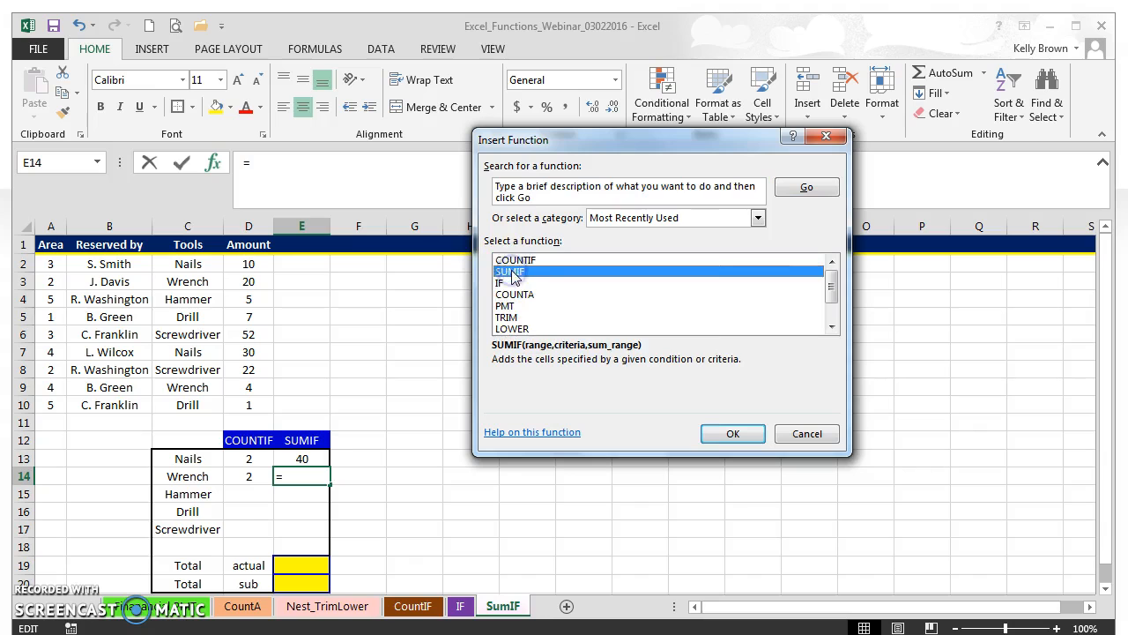
left_click(732, 432)
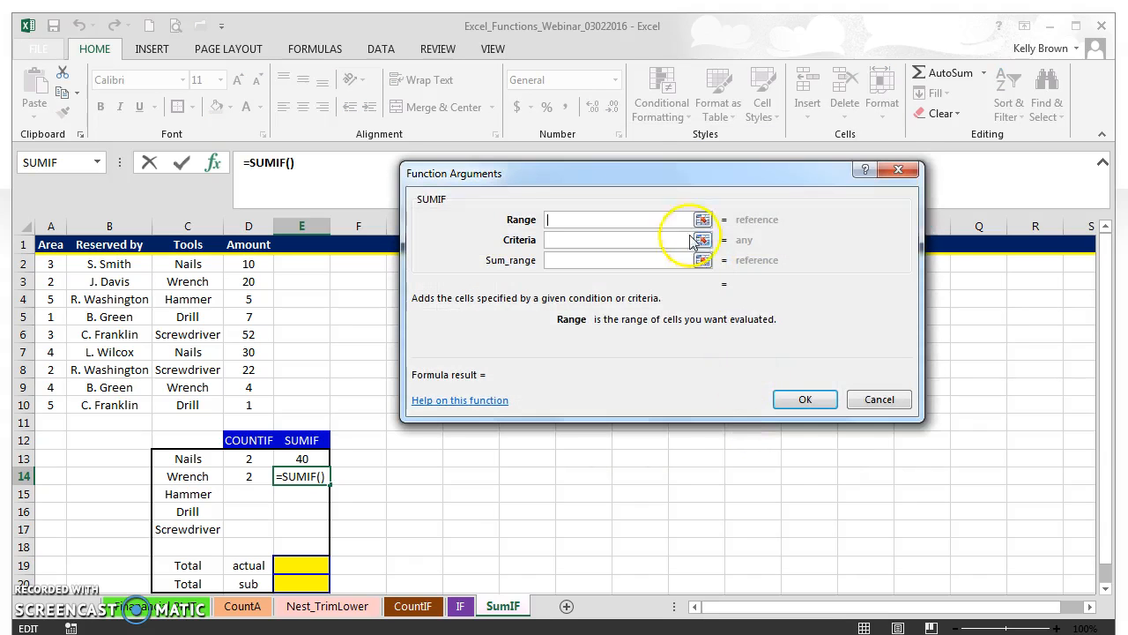
left_click_drag(650, 180, 662, 187)
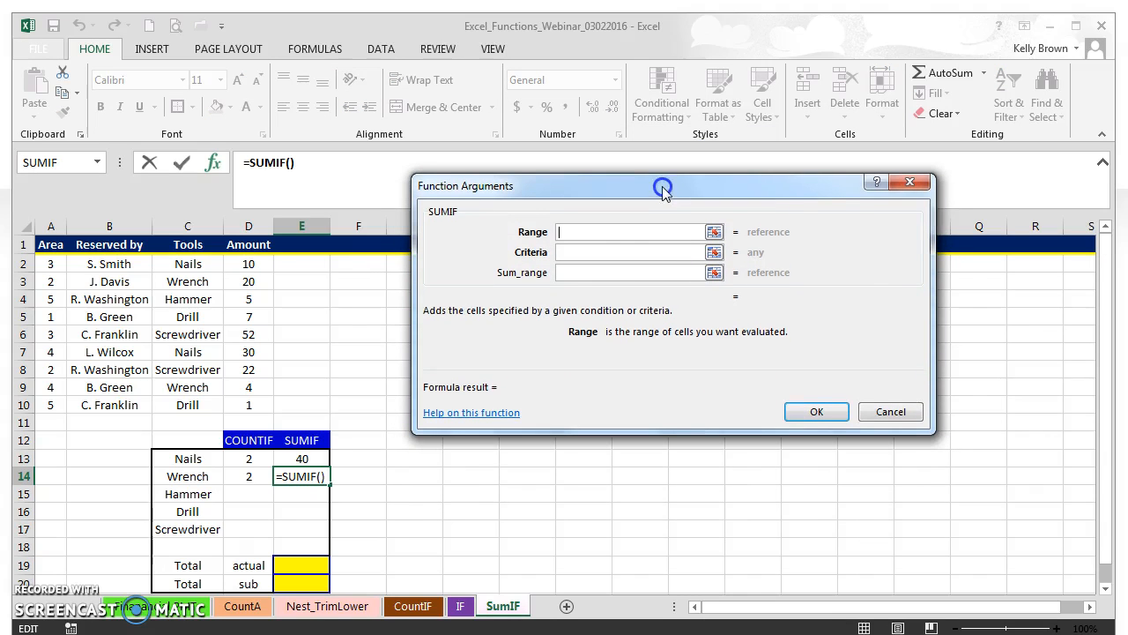
left_click_drag(265, 408, 187, 261)
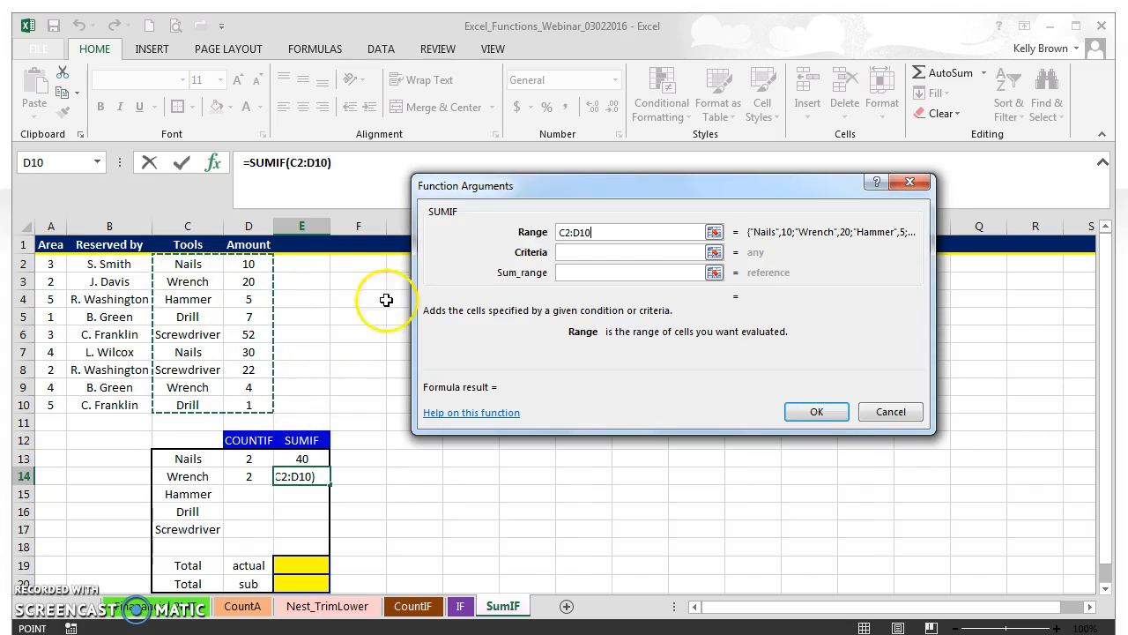
left_click(602, 255)
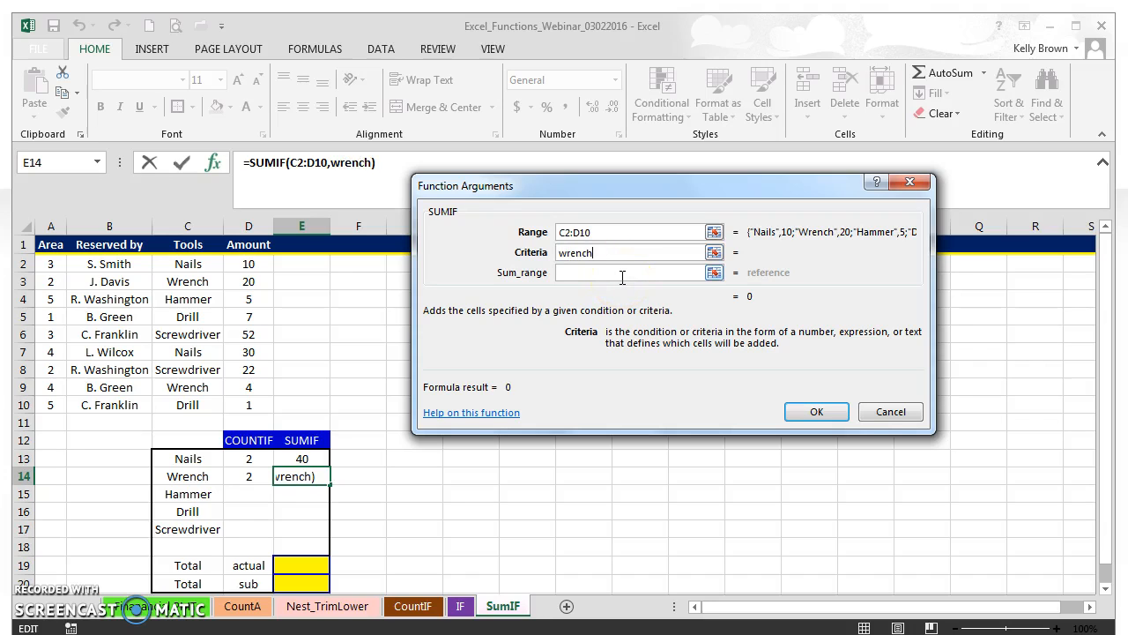
left_click(627, 274)
left_click_drag(252, 399, 250, 263)
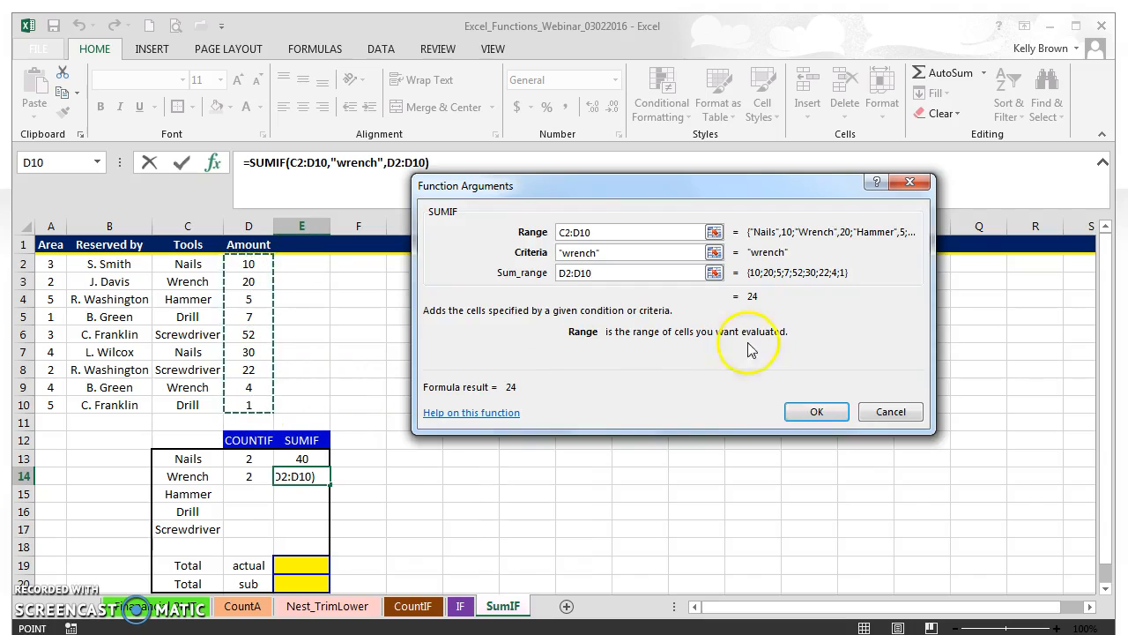
left_click(816, 412)
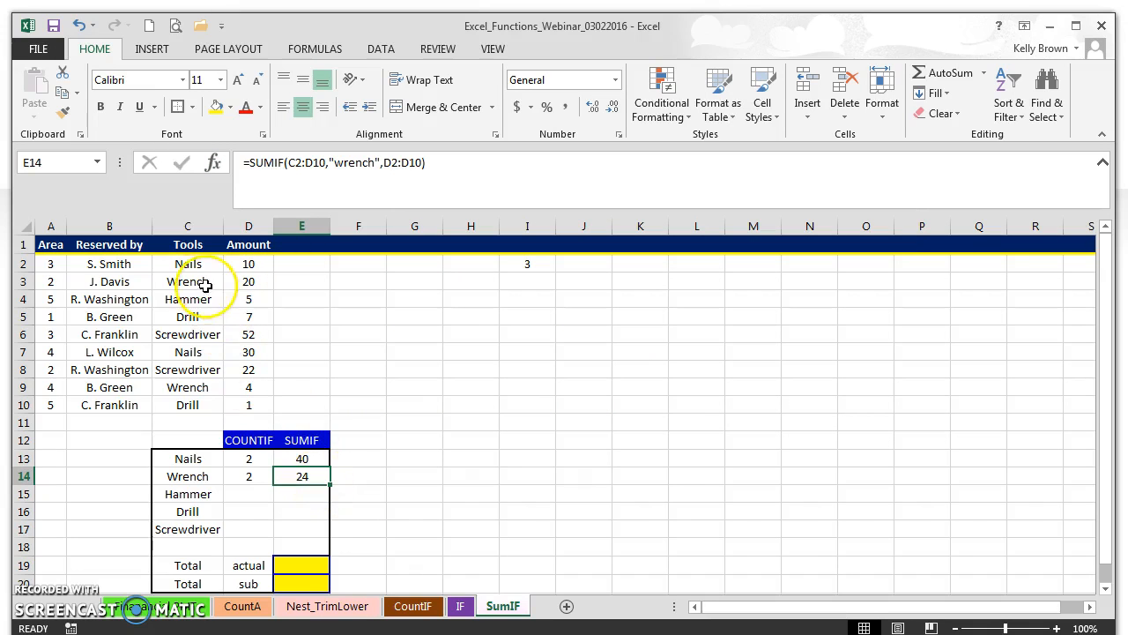
Review the Tools and Amount values and check the totals in E13:E14.
left_click_drag(191, 263, 244, 402)
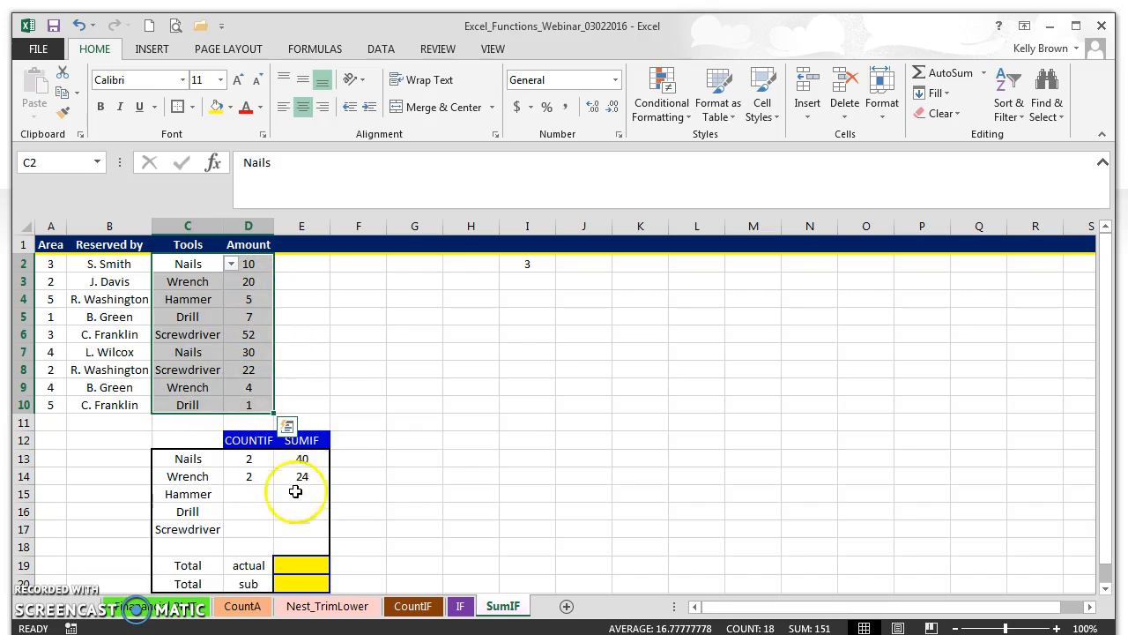
left_click(460, 475)
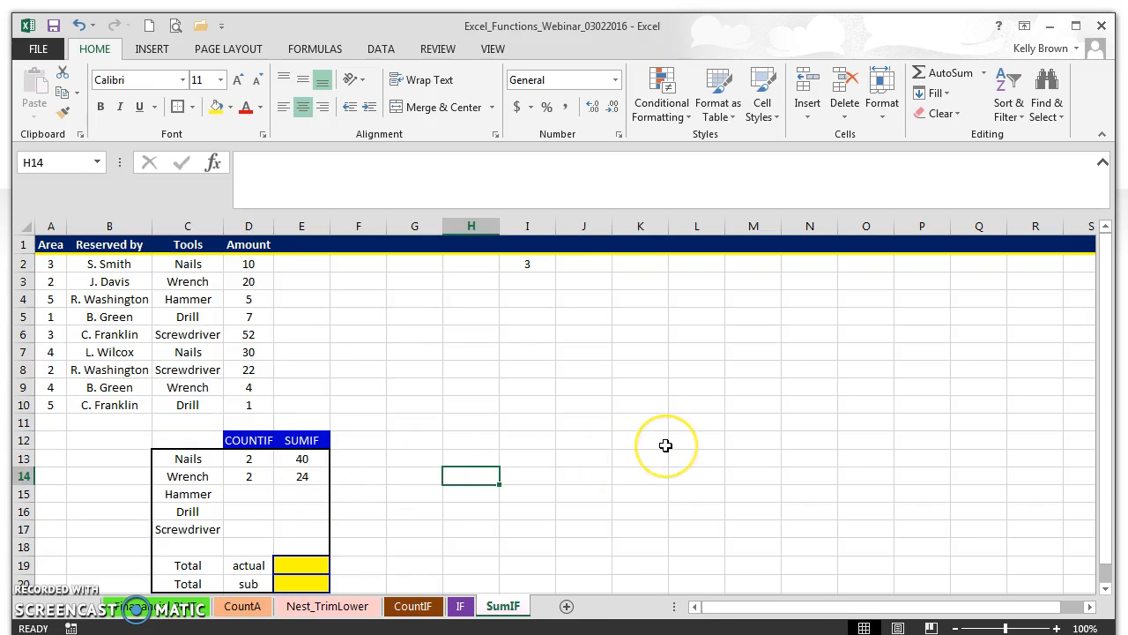
left_click_drag(304, 459, 319, 481)
left_click(317, 455)
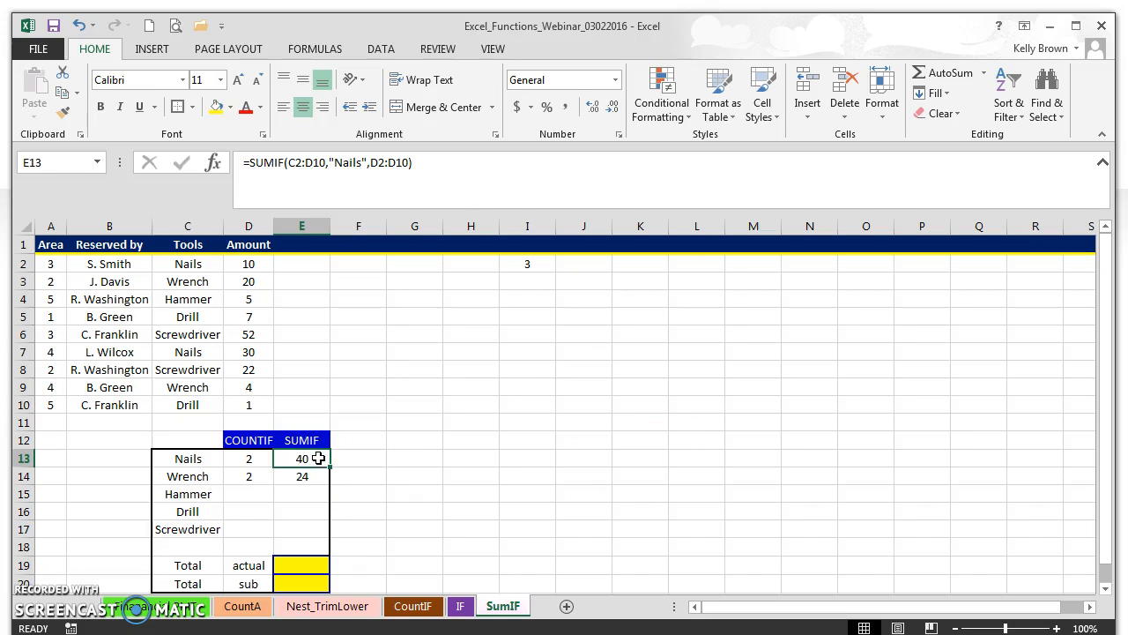